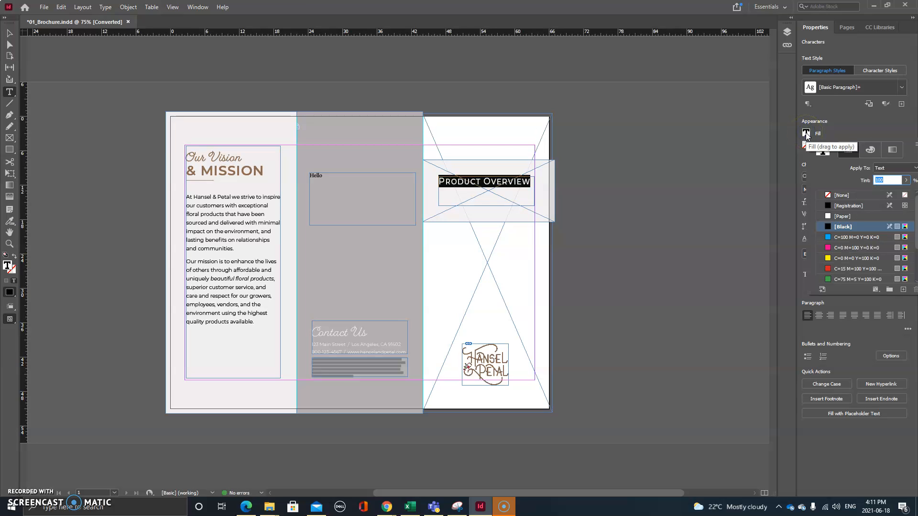
- Try the [Paper] swatch as the Product Overview heading's fill, restore [Black], and check the swatch display options
click(843, 217)
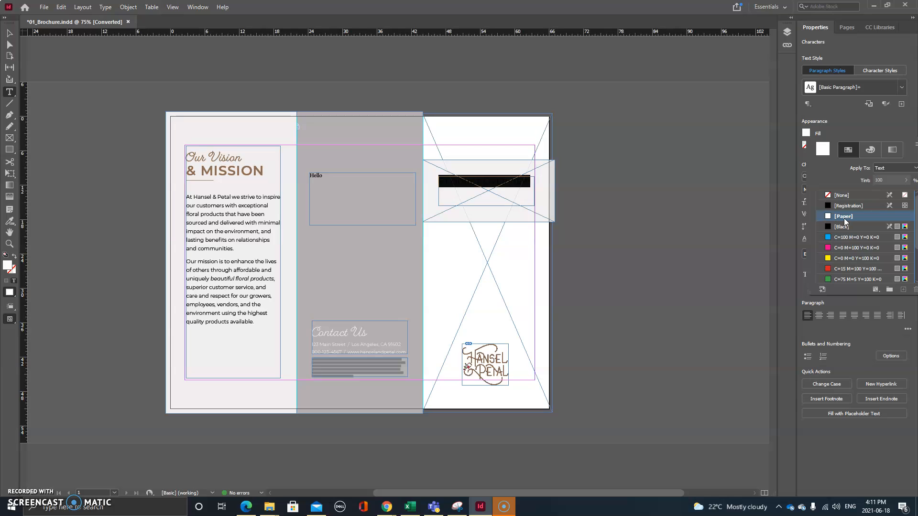
click(846, 228)
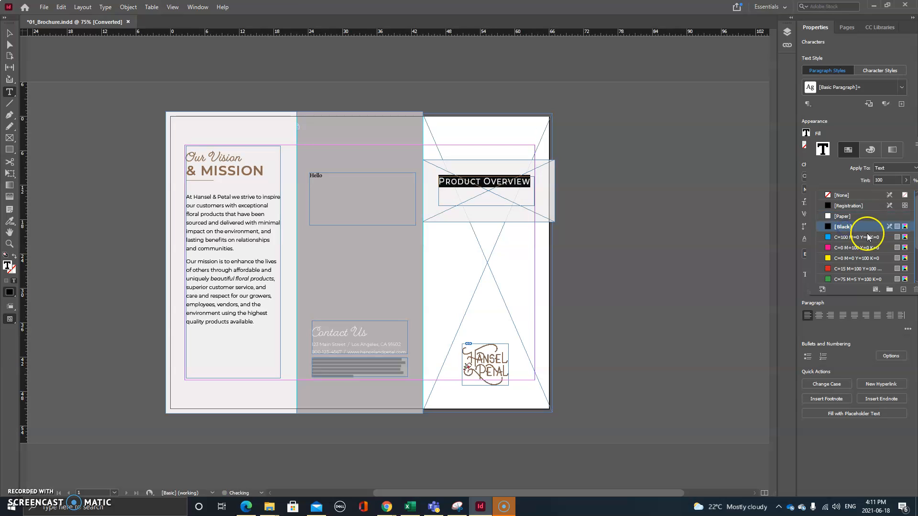
click(879, 290)
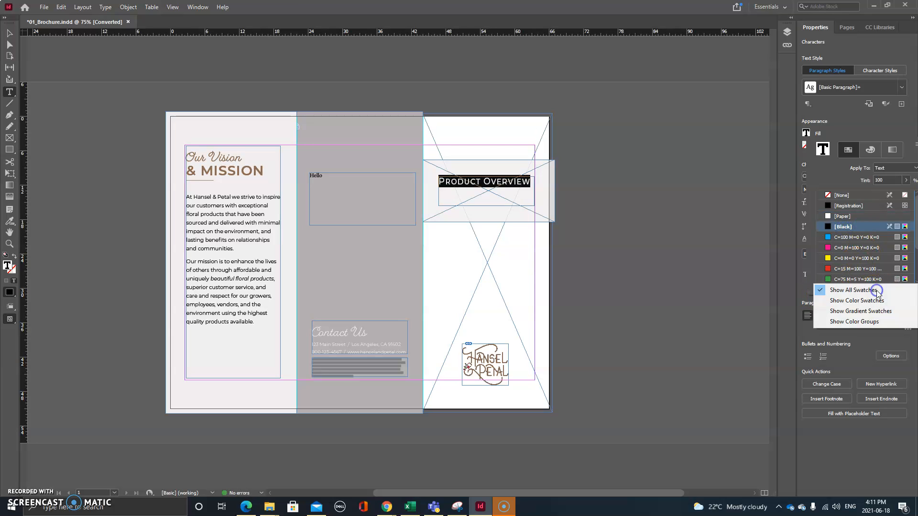
click(841, 172)
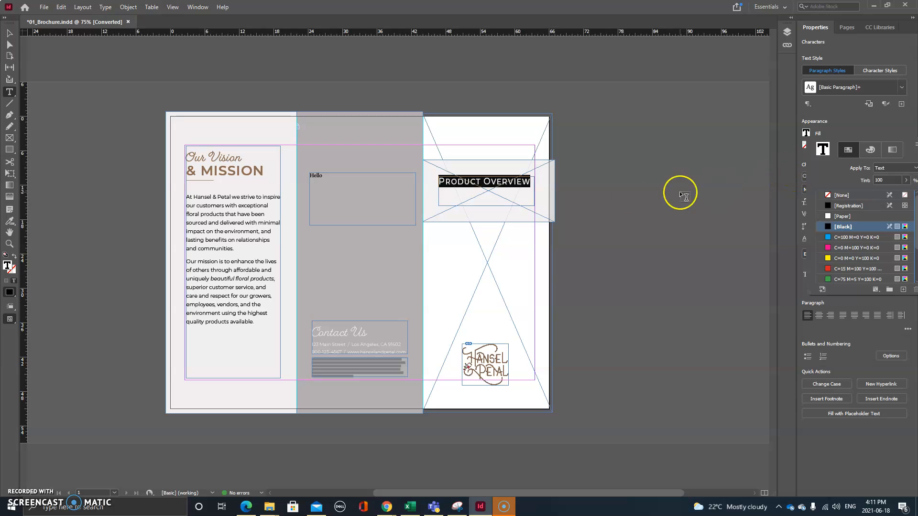
click(866, 329)
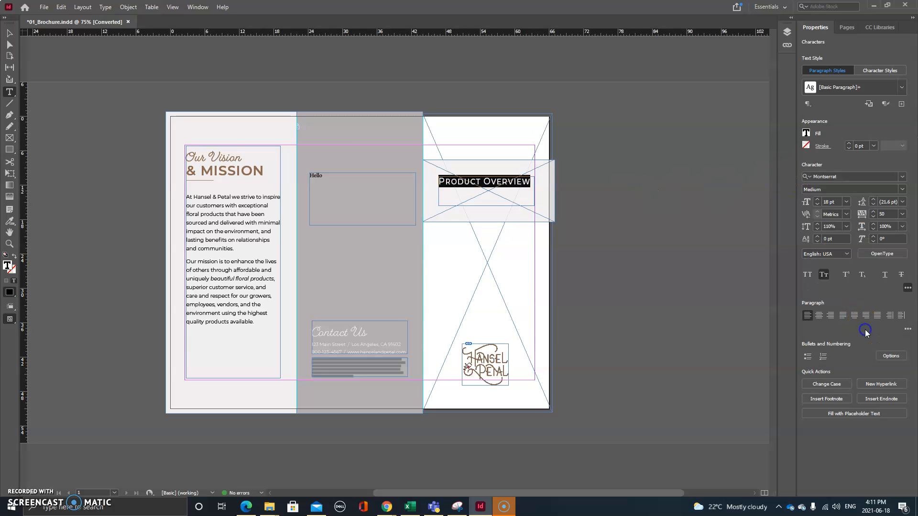
- Increase the Product Overview heading's font size to 25 pt and finish editing its text
click(817, 199)
click(817, 199)
click(818, 200)
click(817, 200)
click(817, 199)
click(817, 199)
click(817, 200)
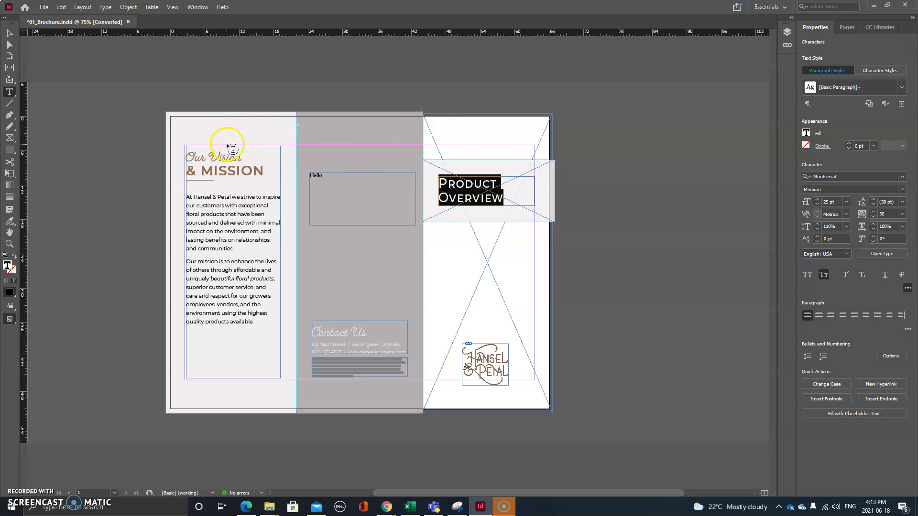
click(9, 34)
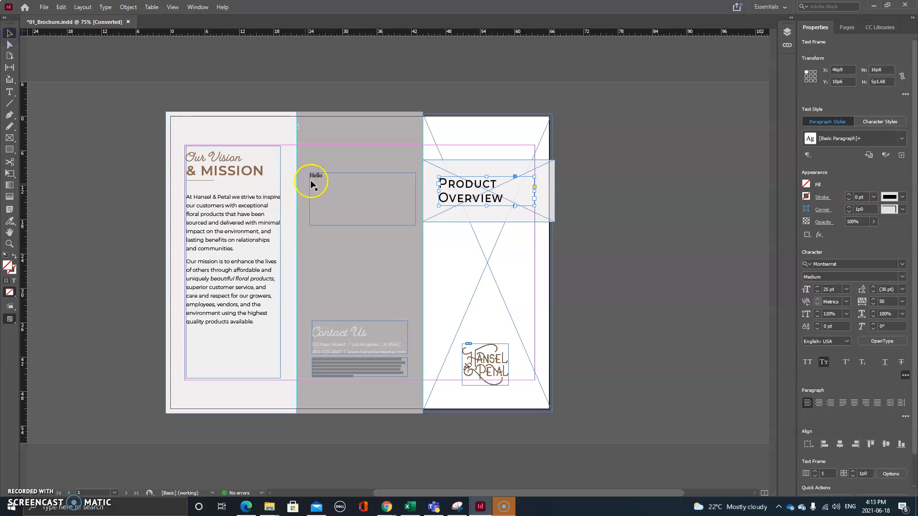
- With nothing selected, place HP_Logos.ai at its full size, starting on the pasteboard beside the brochure page
click(324, 178)
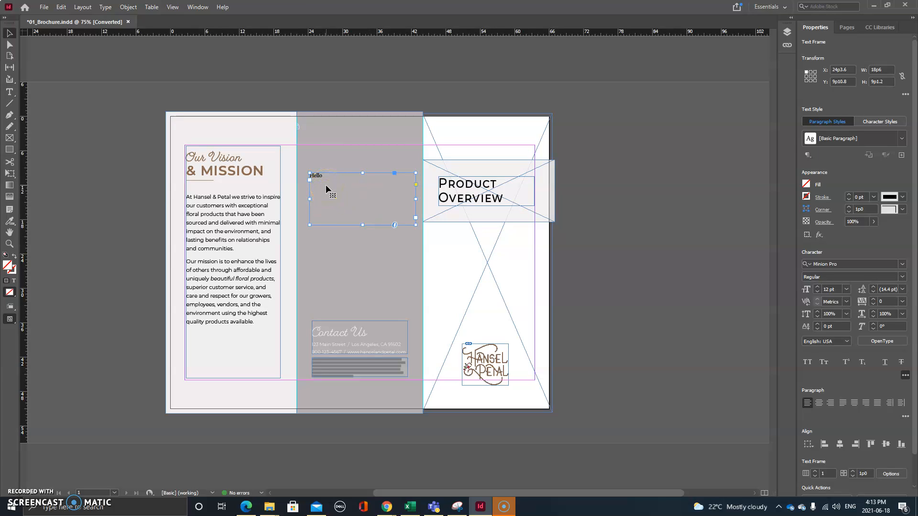
click(107, 190)
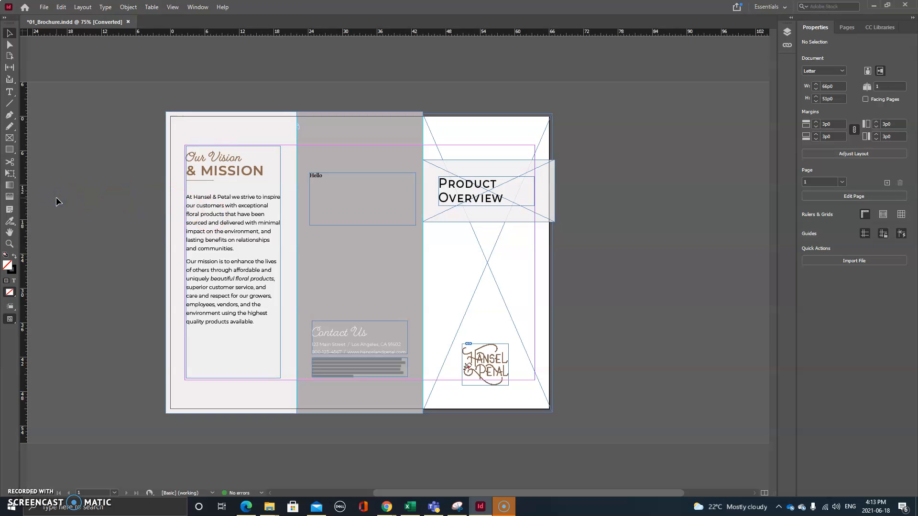
click(43, 7)
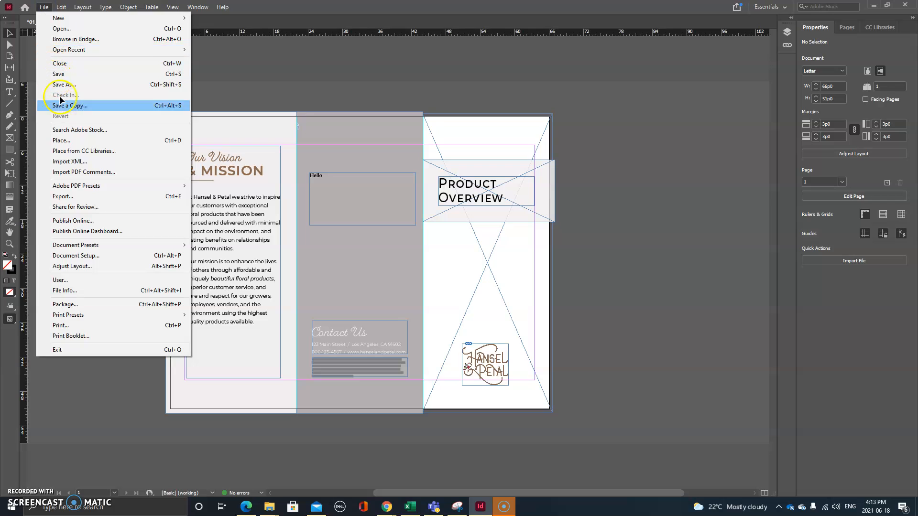
click(69, 141)
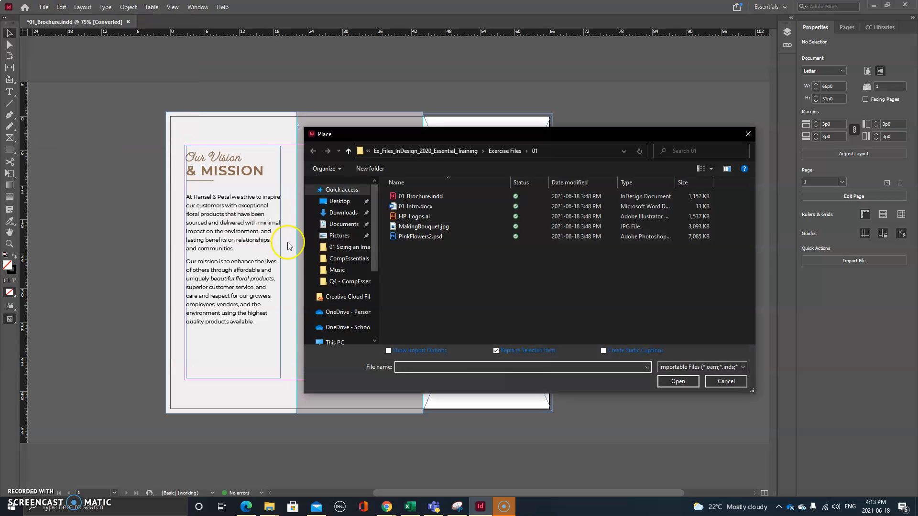
double_click(414, 218)
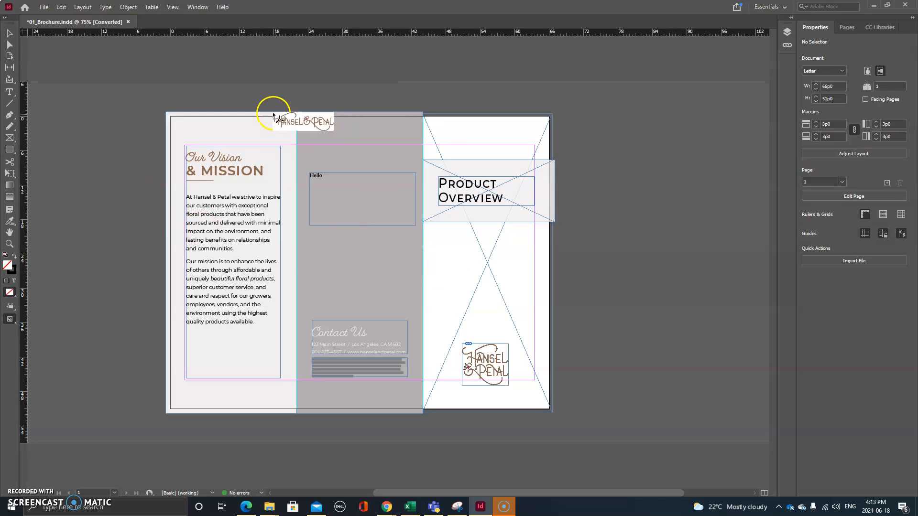
click(78, 168)
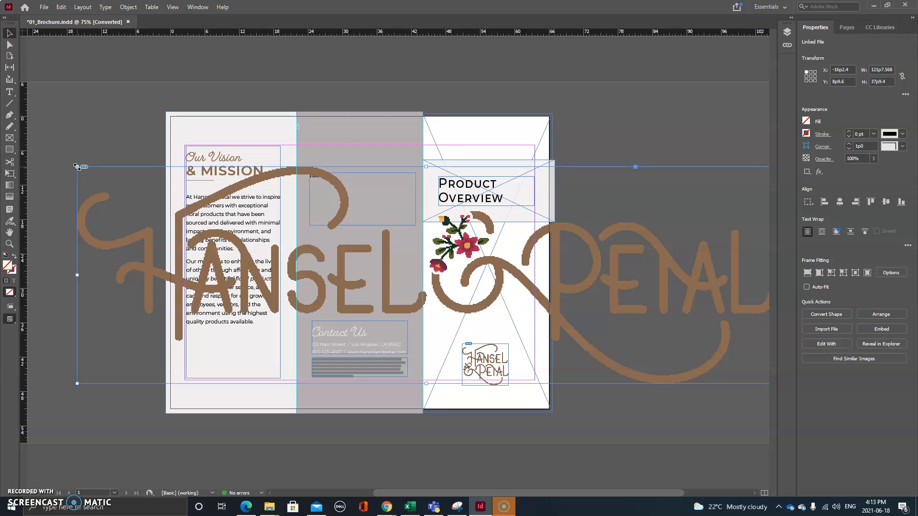
- Try shrinking the placed logo's frame from its corners, undoing each attempt, and reposition the logo across the brochure
click(80, 168)
drag(80, 168, 231, 285)
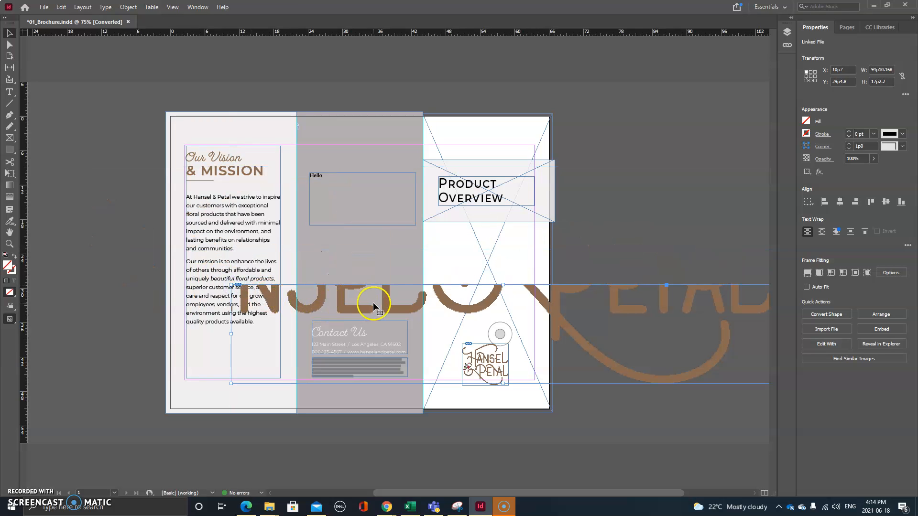
key(ctrl+z)
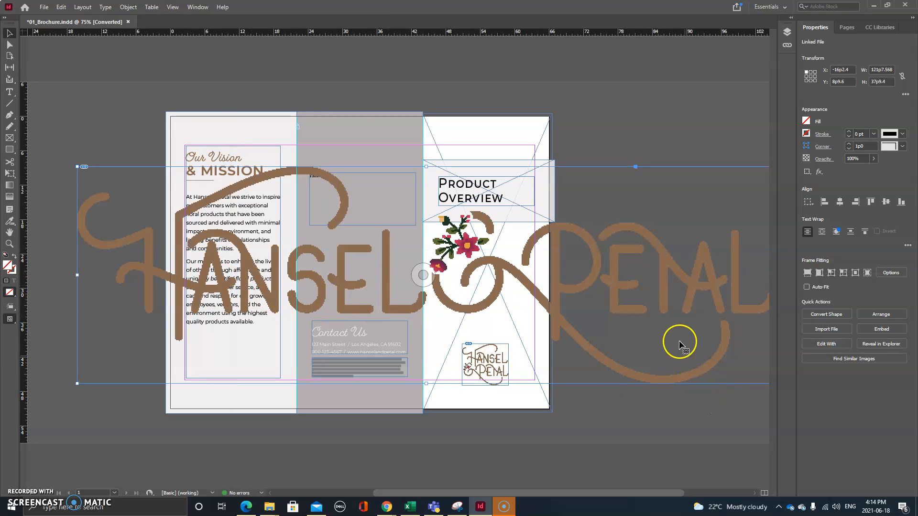
drag(668, 167, 554, 131)
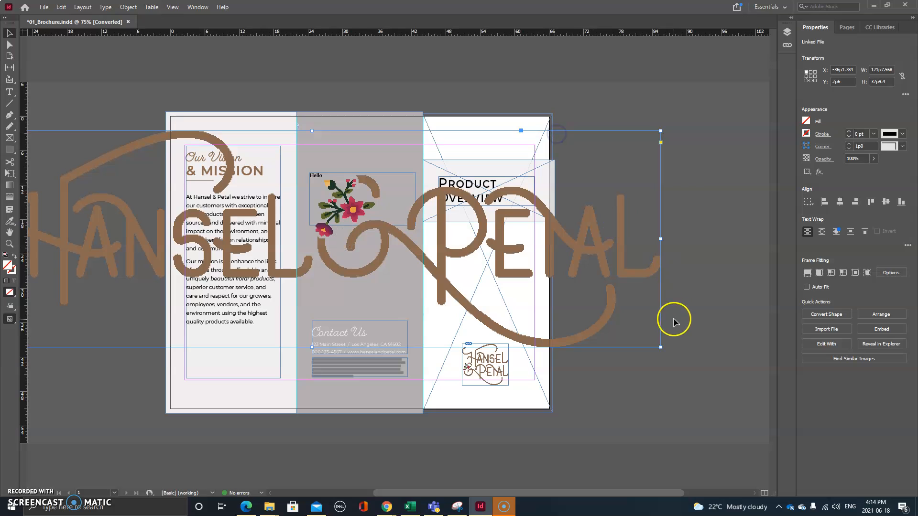
drag(661, 348, 505, 276)
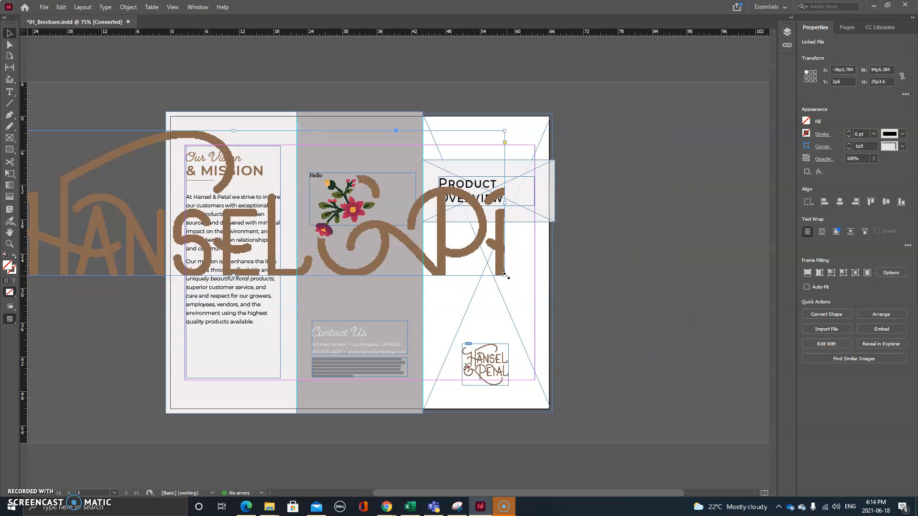
key(ctrl+z)
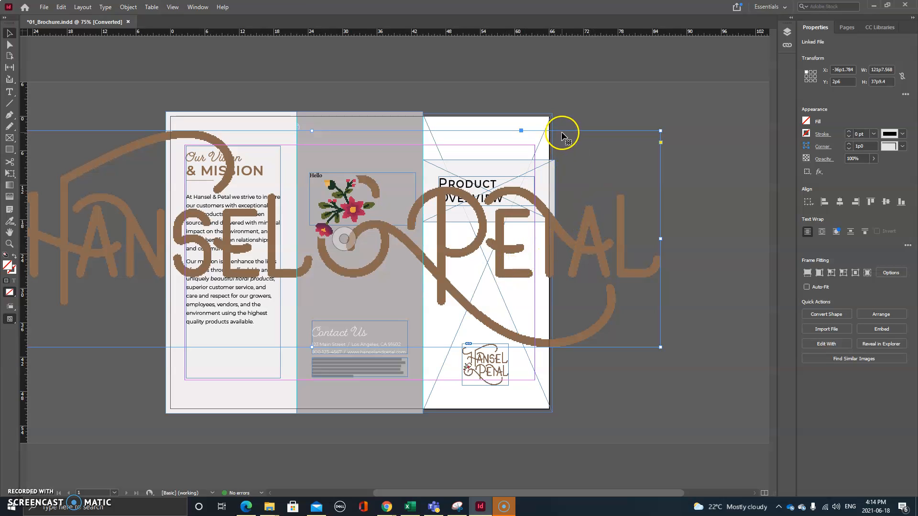
drag(562, 135, 665, 135)
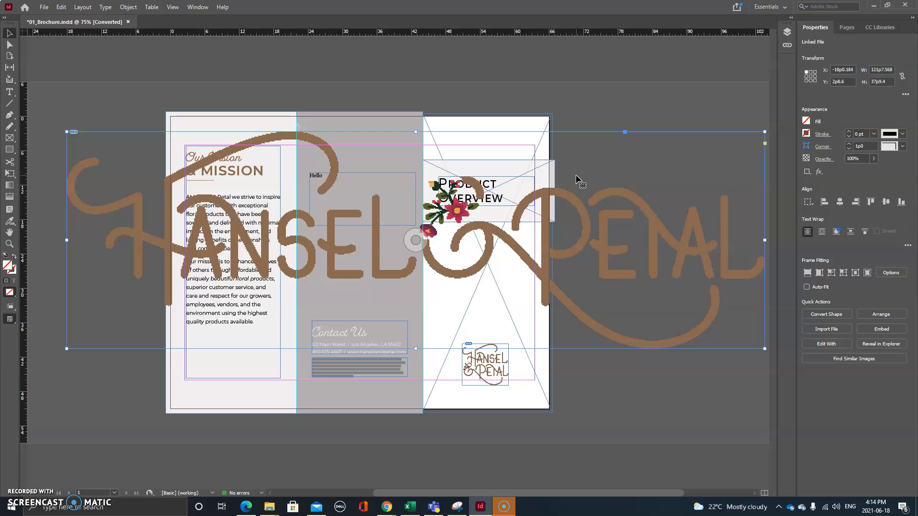
click(580, 219)
- Set the document's display performance to High Quality Display and inspect the logo's edges up close
scroll(304, 251, up, 3)
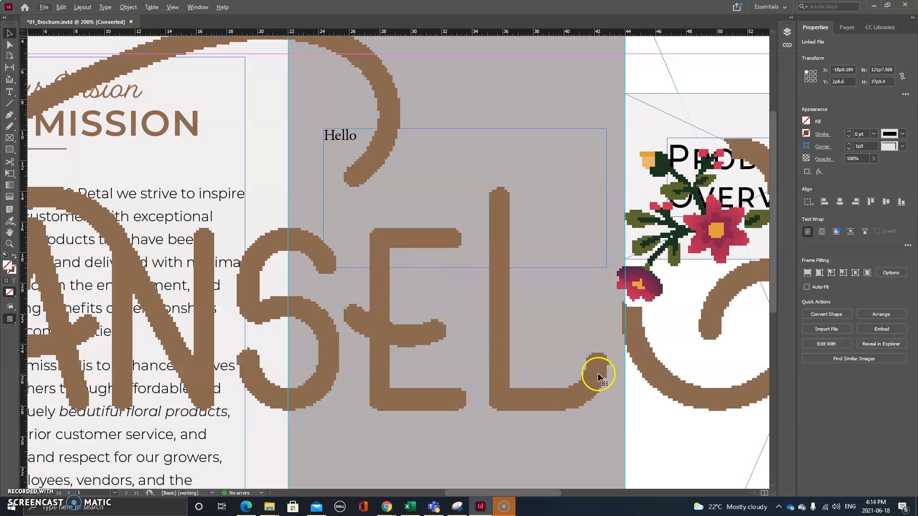
key(ctrl+alt+0)
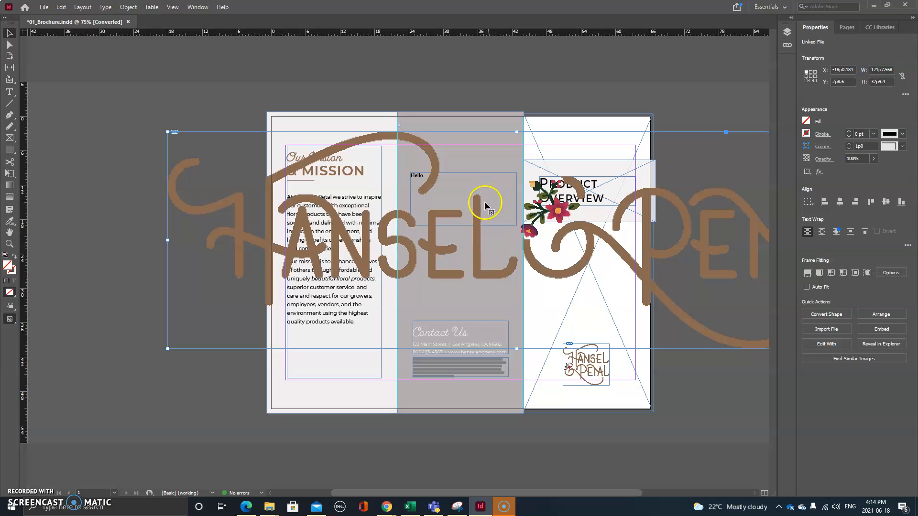
scroll(435, 215, up, 4)
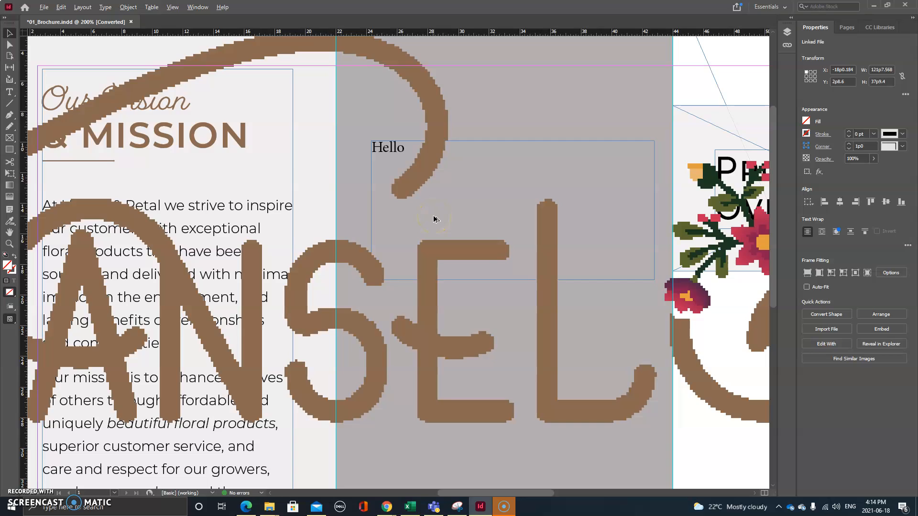
scroll(434, 216, down, 5)
scroll(434, 219, down, 1)
scroll(433, 217, up, 3)
click(198, 8)
click(172, 7)
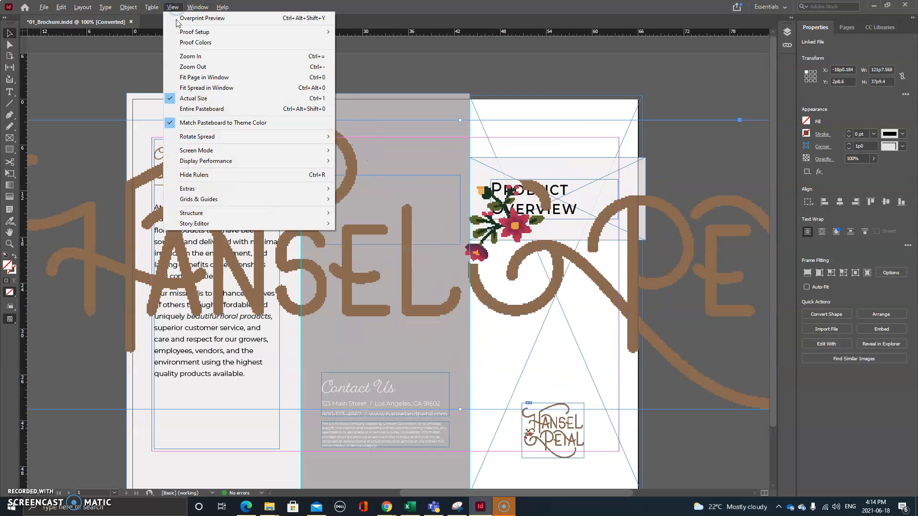
mouse_move(225, 161)
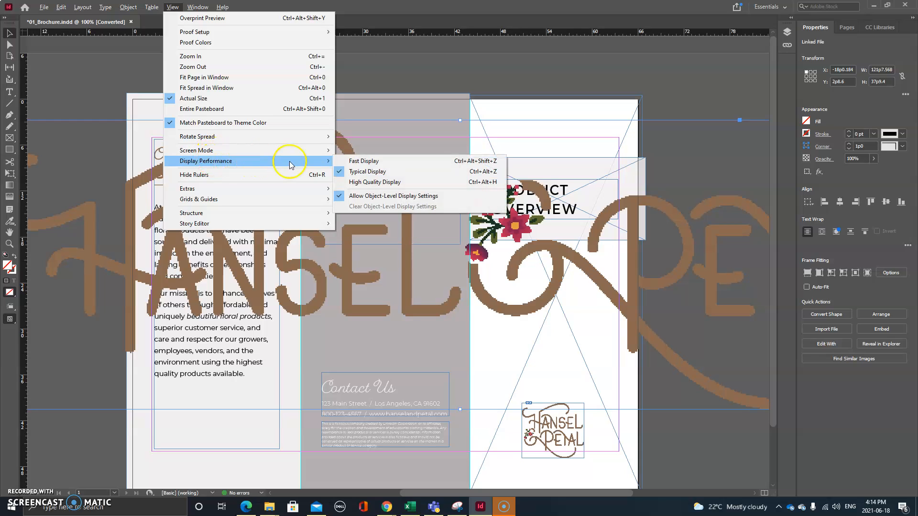
click(383, 183)
scroll(386, 265, up, 4)
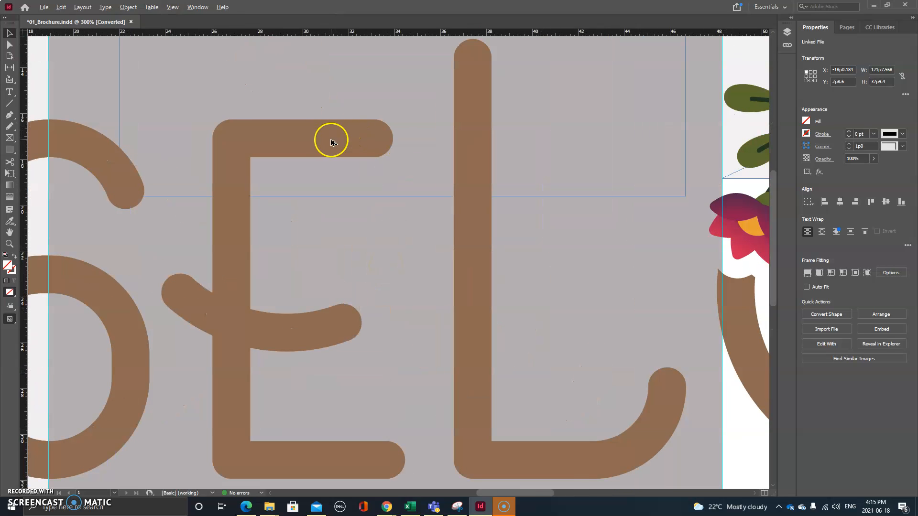
scroll(330, 144, down, 5)
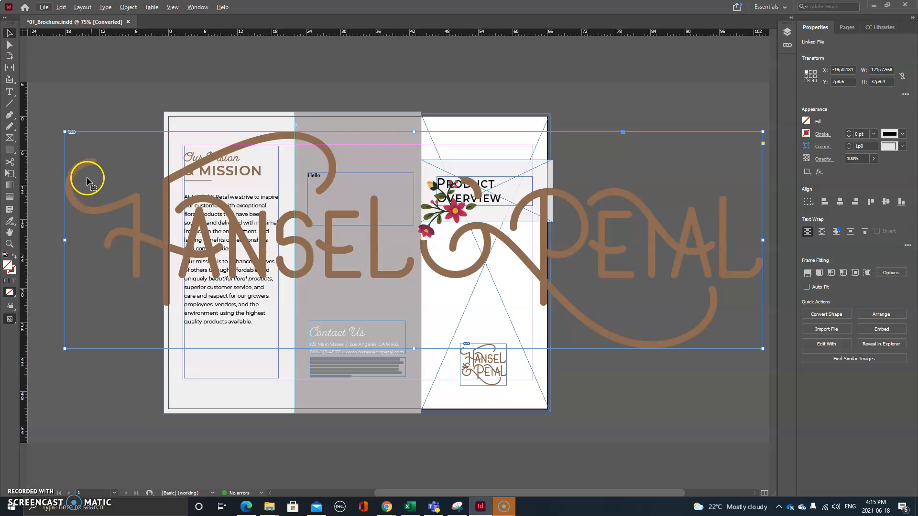
- Delete the oversized logo and place HP_Logos.ai again, about 19p0 wide, below the Hello text frame in the grey panel
click(86, 158)
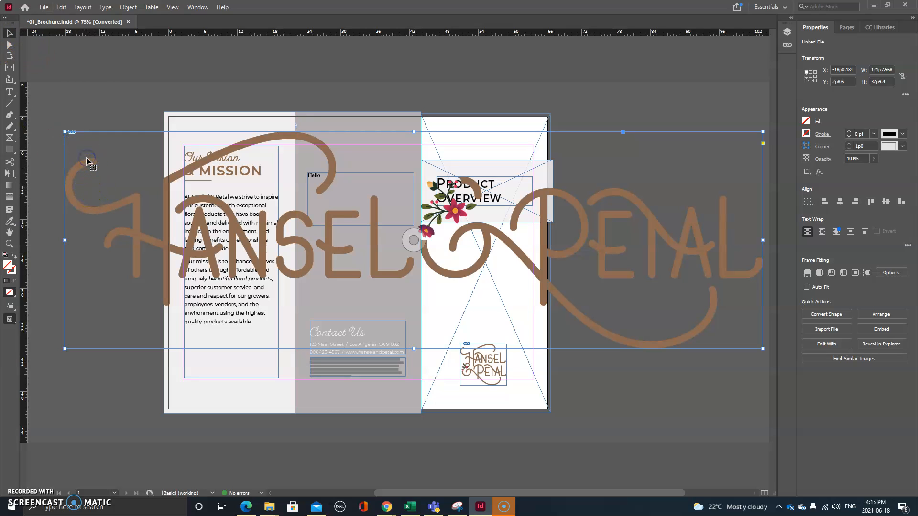
key(Delete)
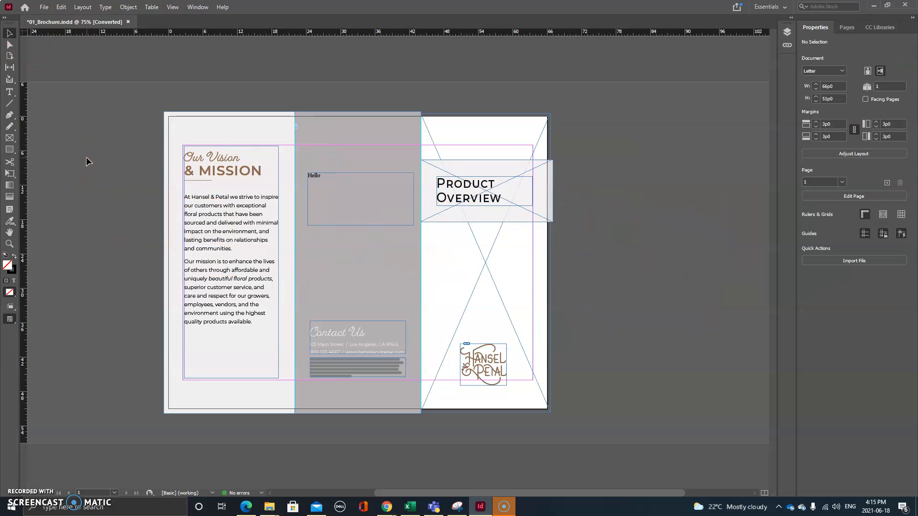
click(43, 7)
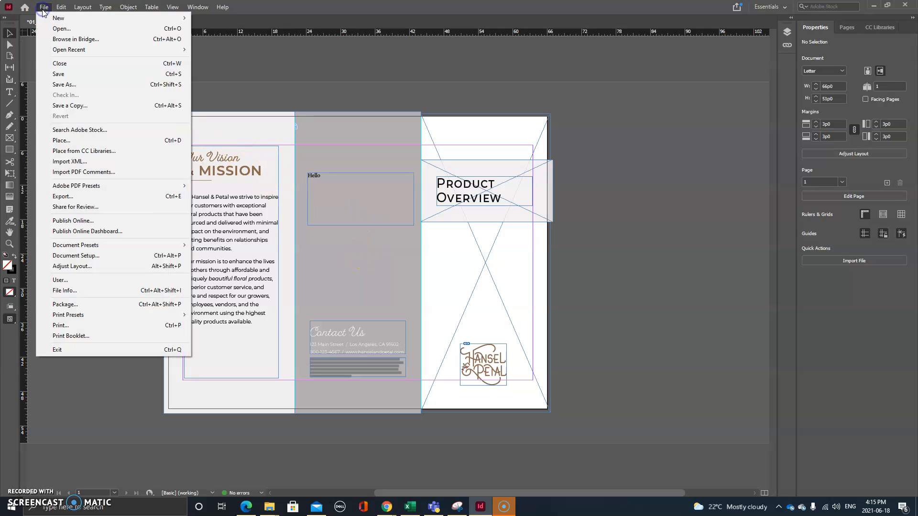
click(106, 140)
double_click(414, 216)
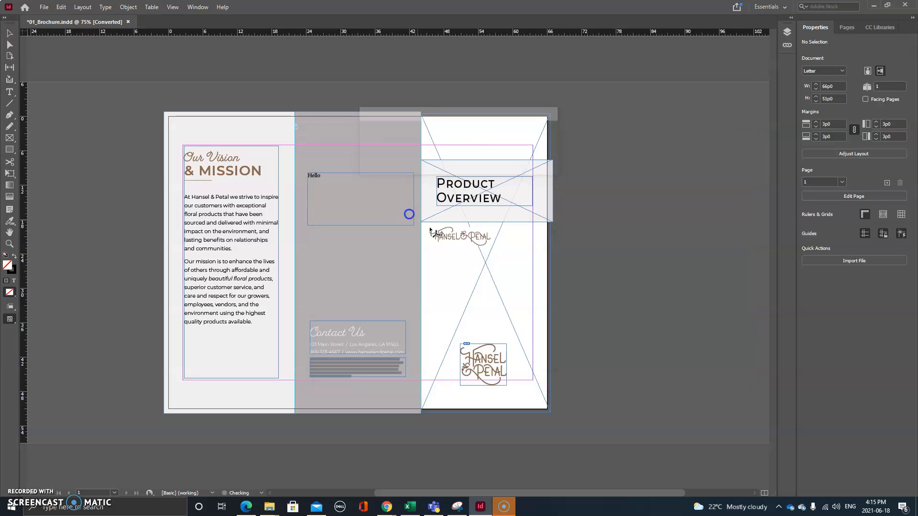
click(319, 252)
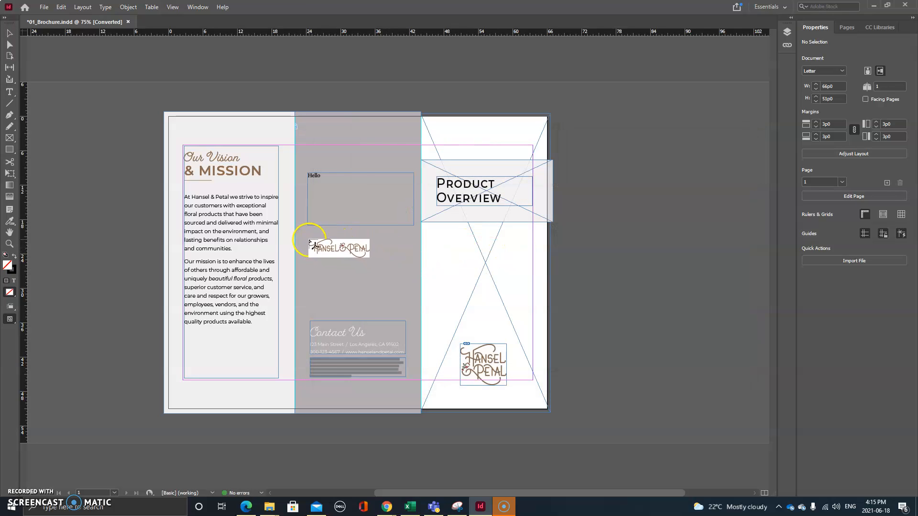
drag(305, 238, 415, 311)
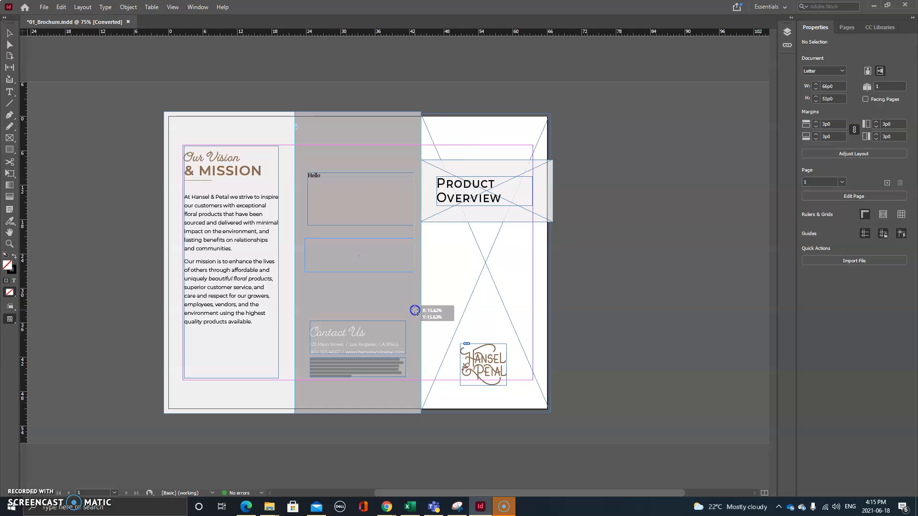
drag(415, 311, 414, 312)
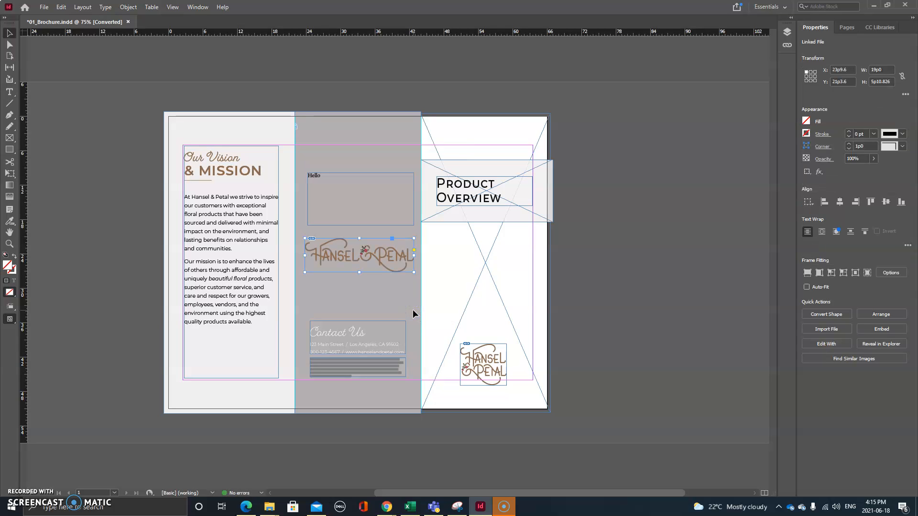
scroll(355, 251, up, 5)
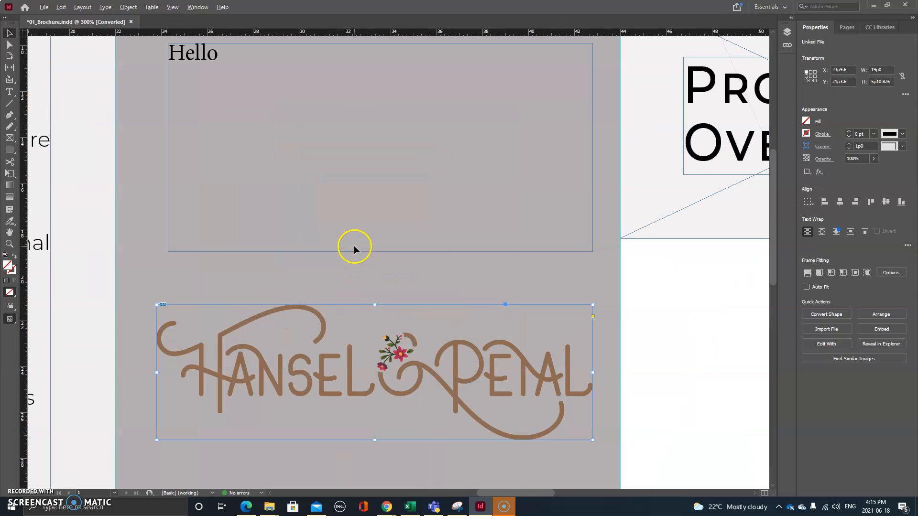
scroll(414, 376, down, 3)
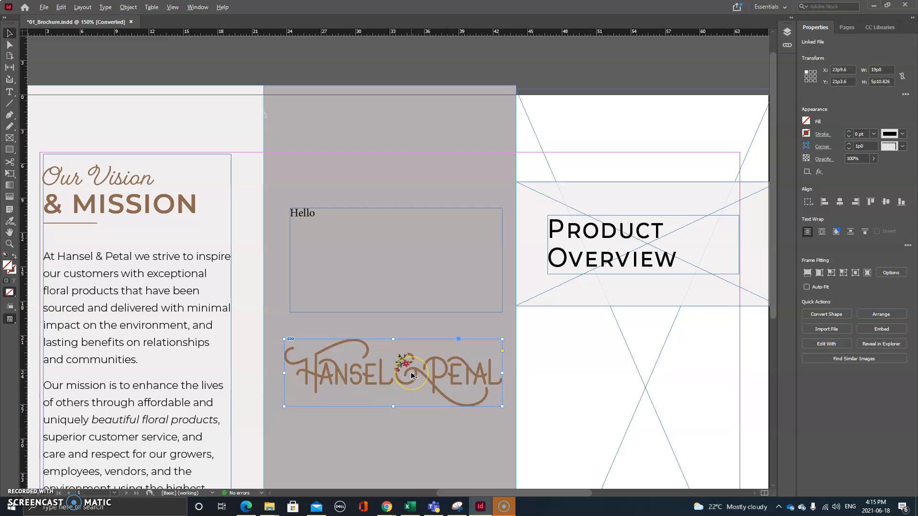
- Try placing MakingBouquet.jpg while the middle panel's logo is still selected, undoing the replacement and discarding the loaded image
scroll(412, 375, down, 1)
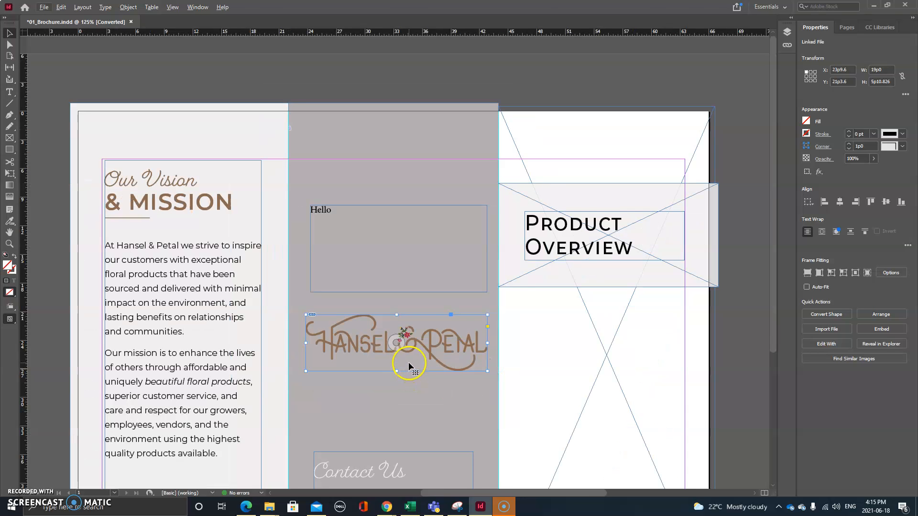
scroll(404, 351, down, 2)
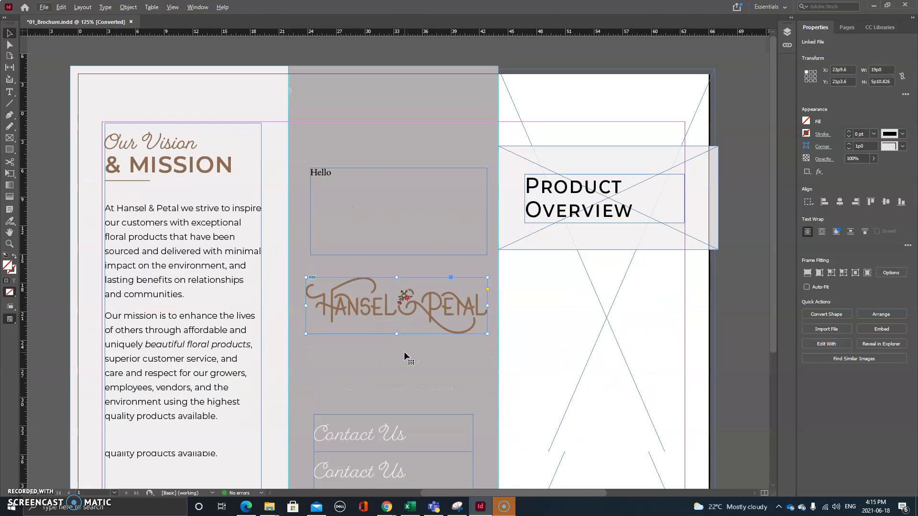
key(ctrl+alt+0)
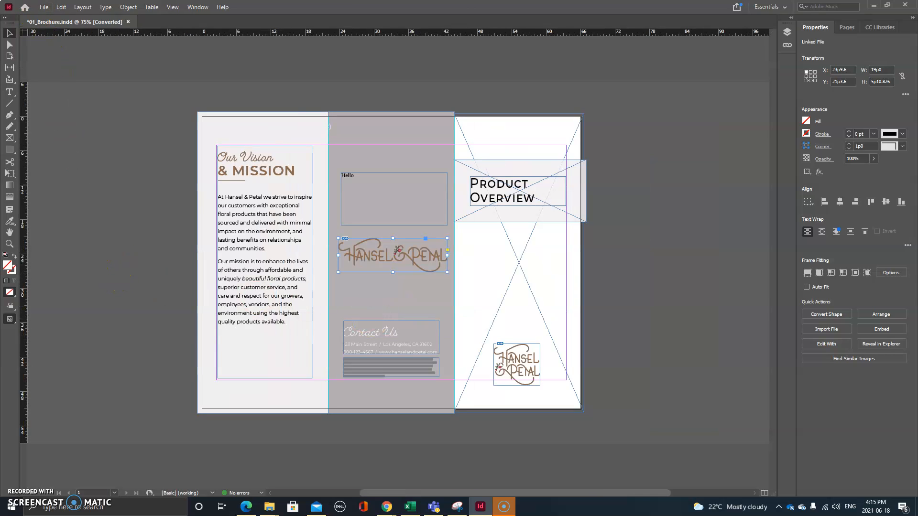
click(43, 7)
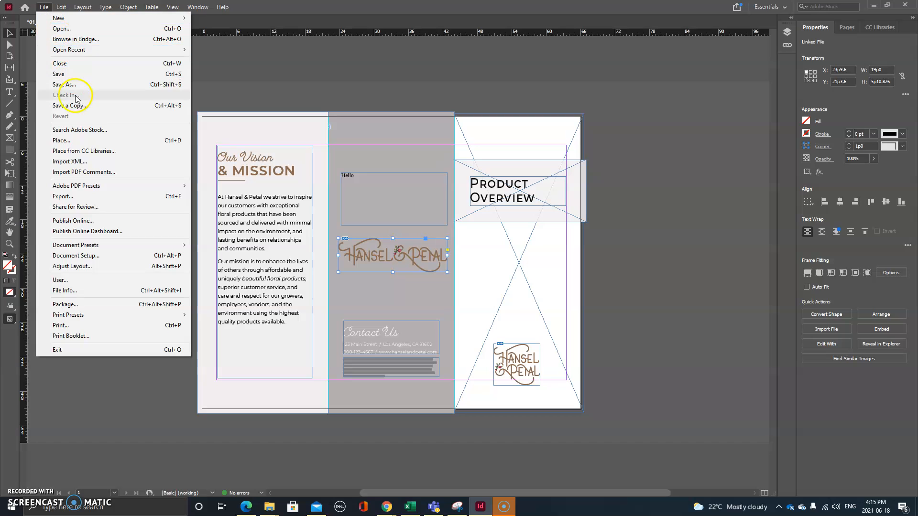
click(62, 140)
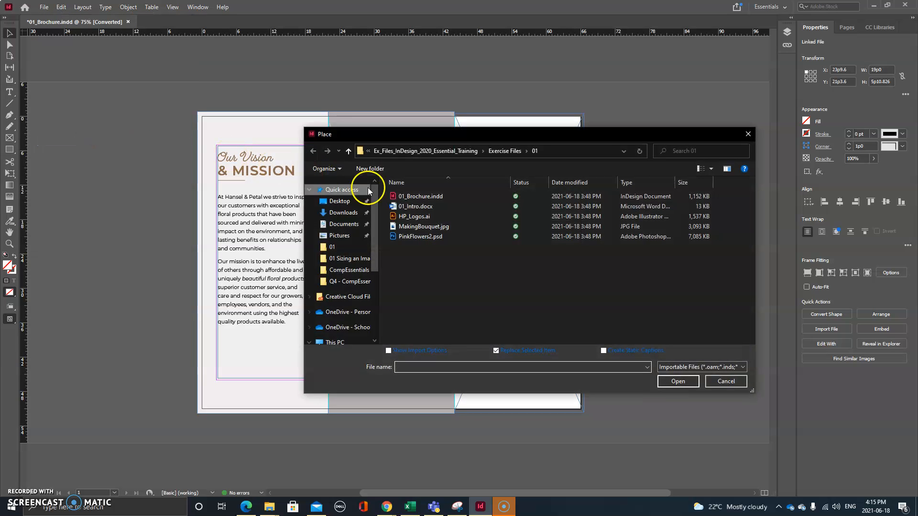
double_click(421, 229)
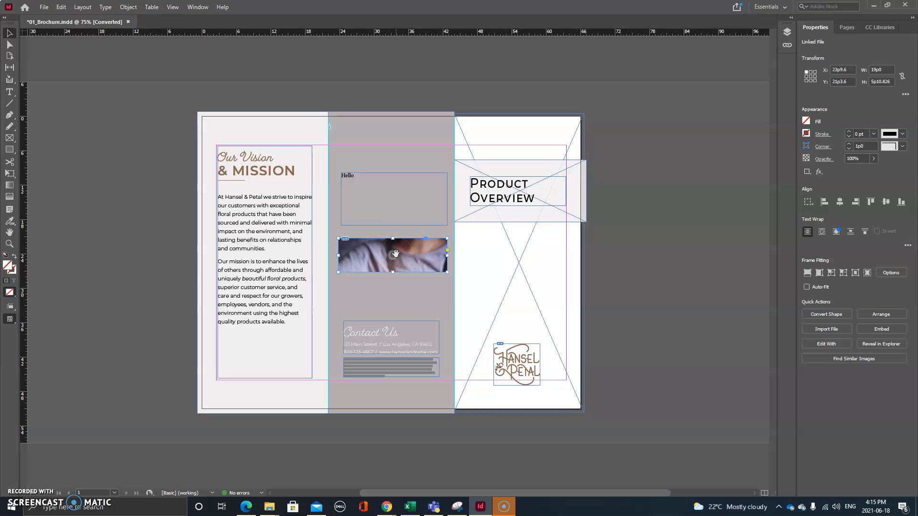
key(ctrl+z)
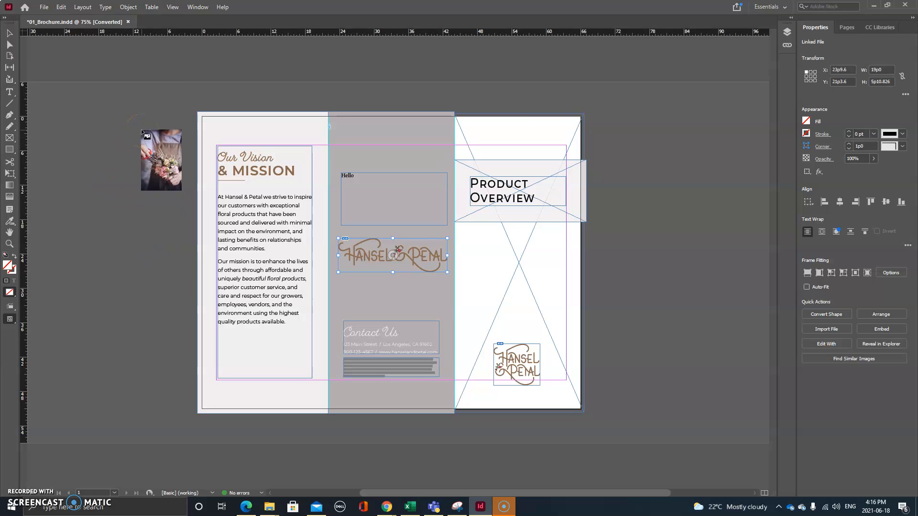
key(Escape)
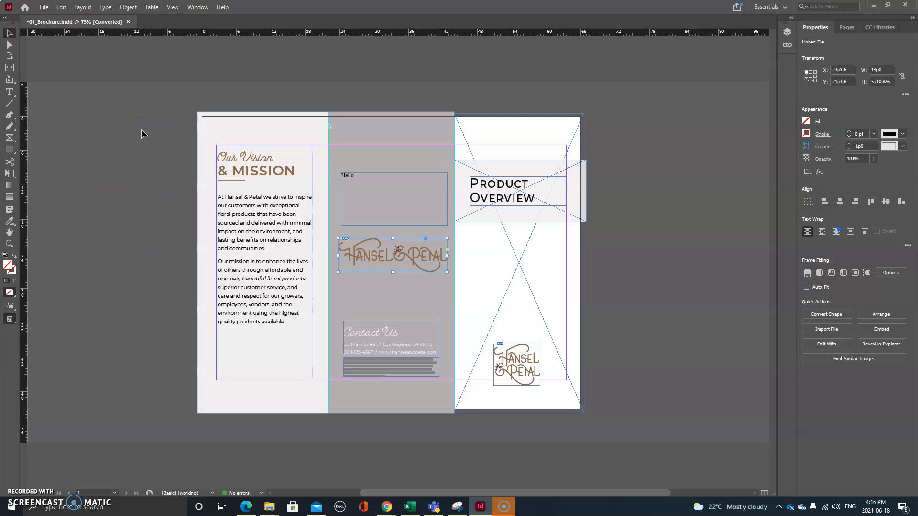
- Repeat placing MakingBouquet.jpg over the selected logo, undo it again, and unload the image by returning to the Selection tool
click(43, 7)
click(93, 141)
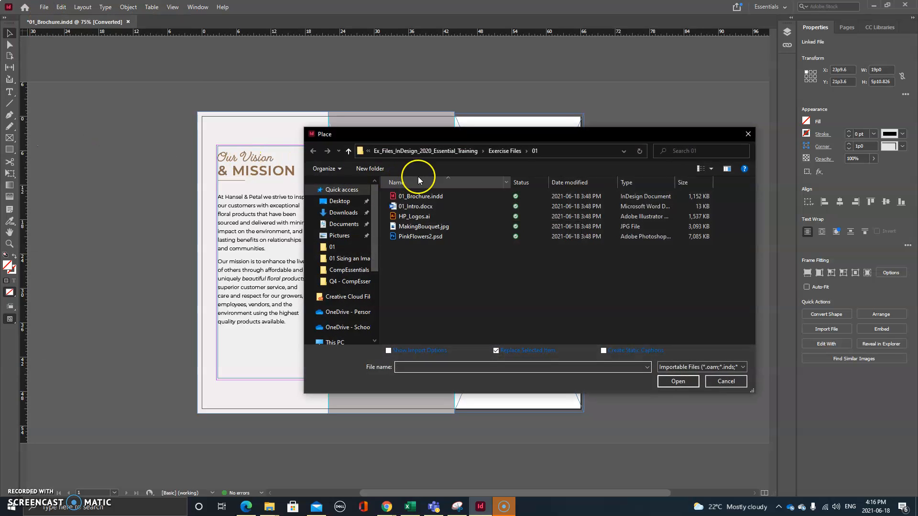
double_click(423, 227)
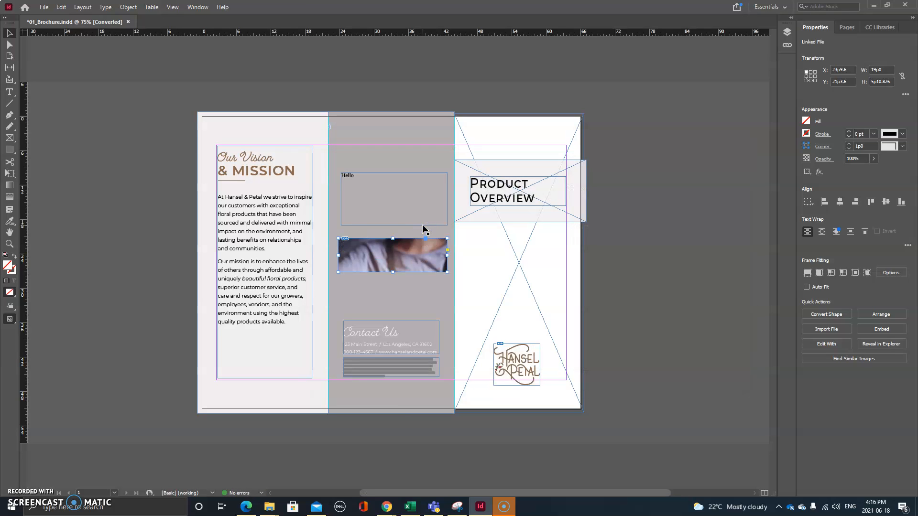
click(422, 230)
click(10, 33)
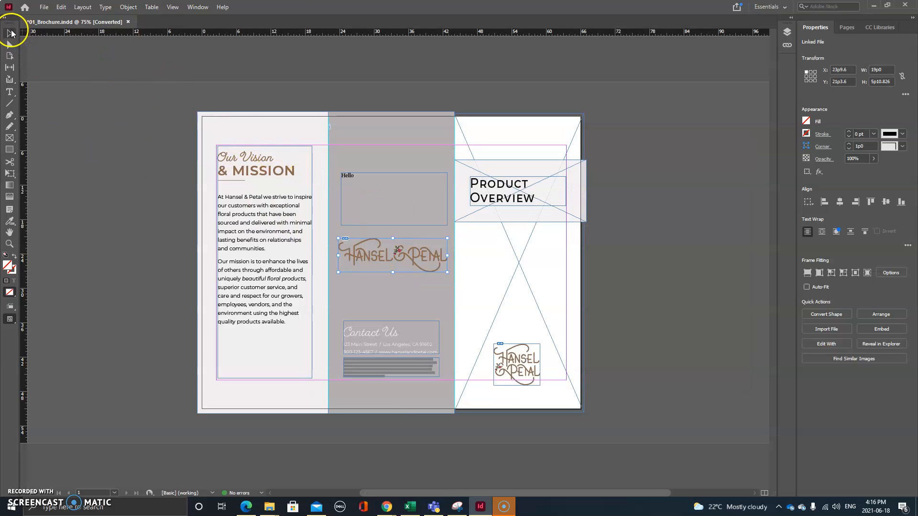
- With nothing selected, place MakingBouquet.jpg at full size from the right panel's edge at X 44p0, Y 5p0, and undo the placement
click(117, 136)
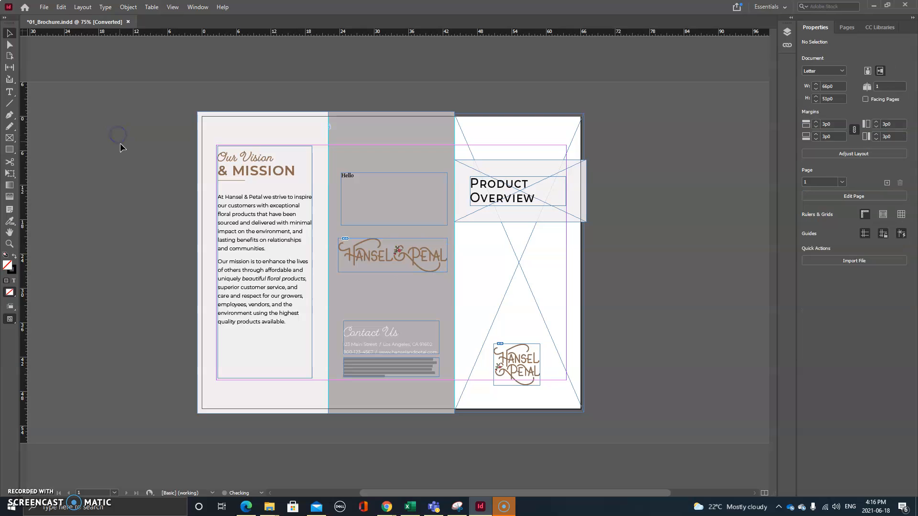
click(44, 7)
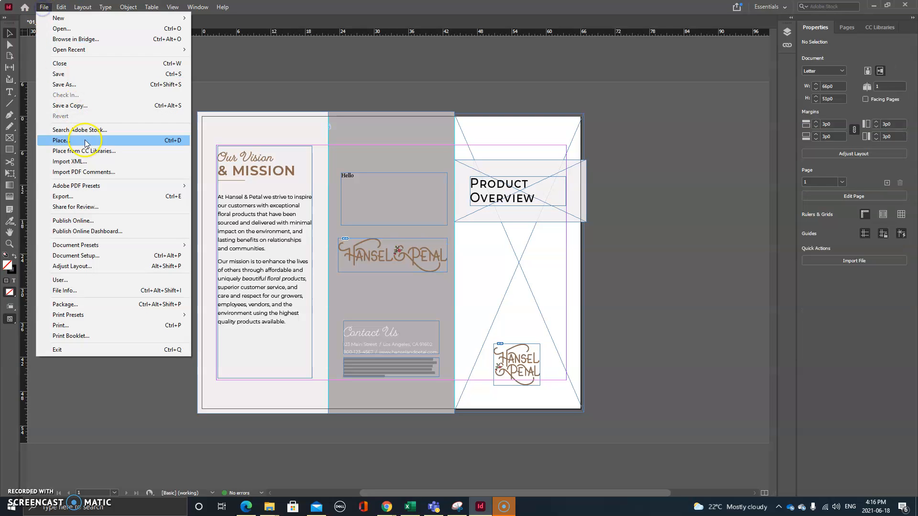
click(86, 140)
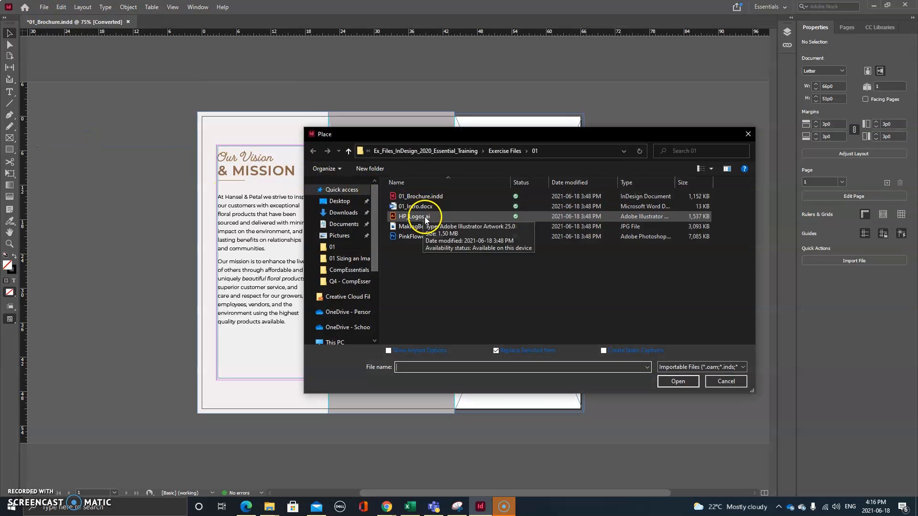
double_click(425, 228)
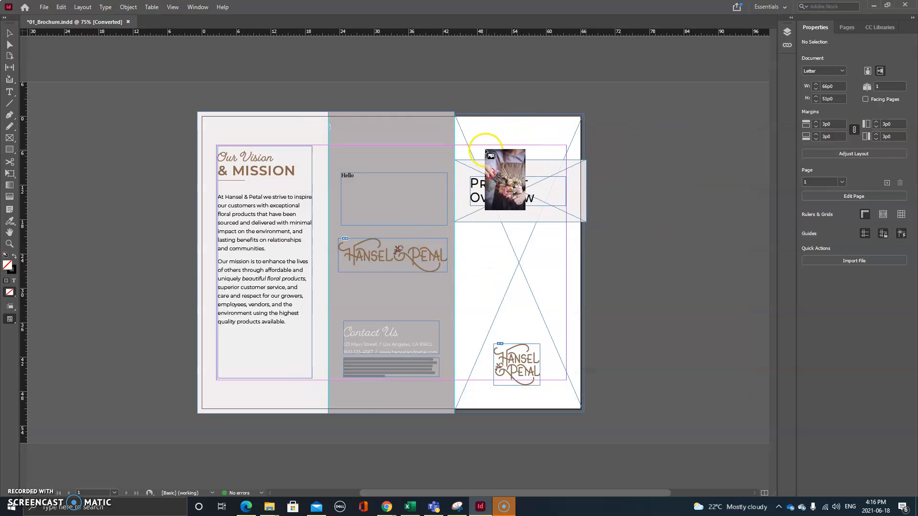
click(456, 145)
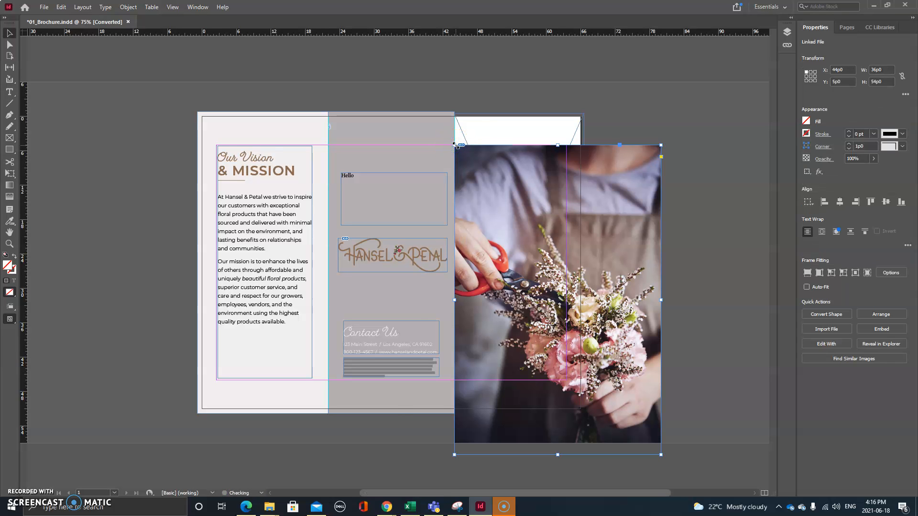
key(ctrl+z)
key(Escape)
- Place MakingBouquet.jpg into the large empty frame that fills the brochure's right panel, and deselect it
click(547, 150)
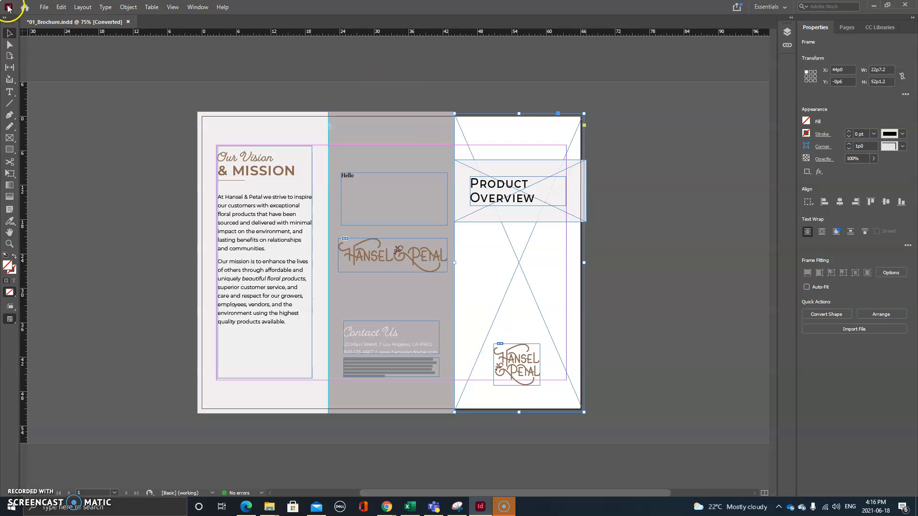
click(43, 6)
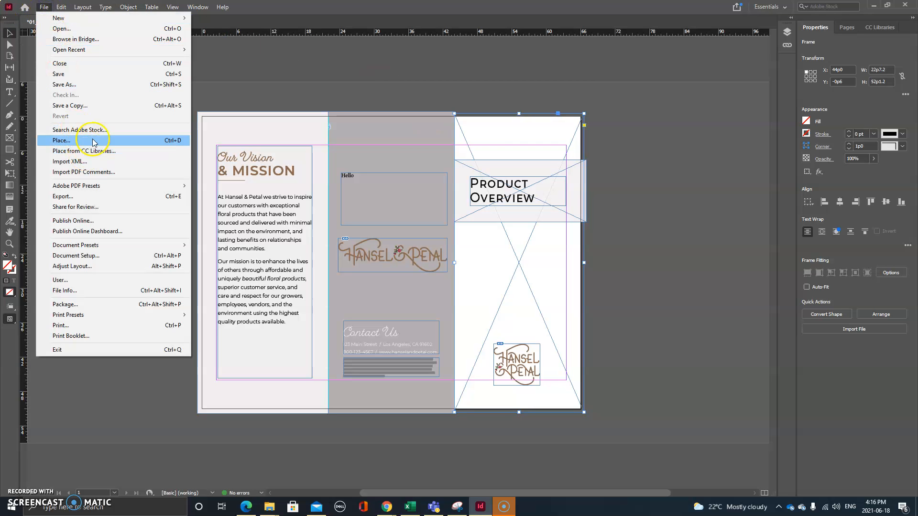
click(61, 140)
double_click(419, 228)
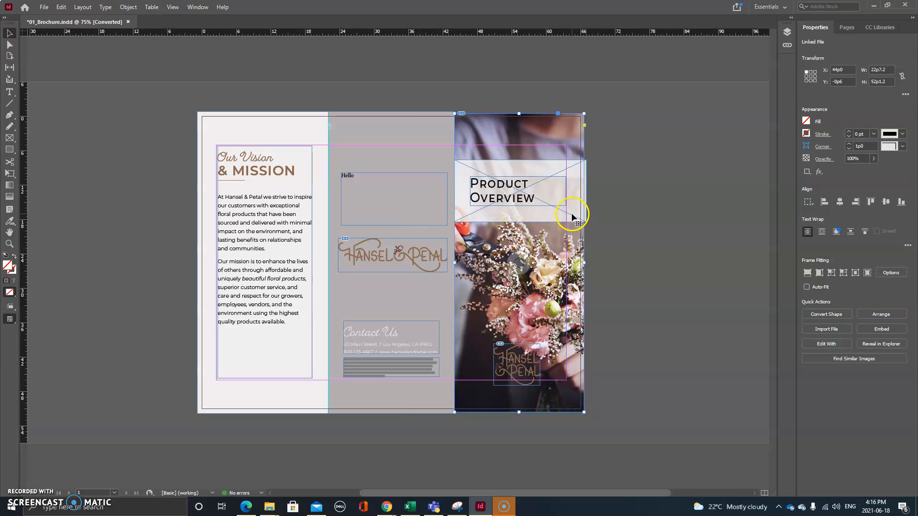
click(649, 239)
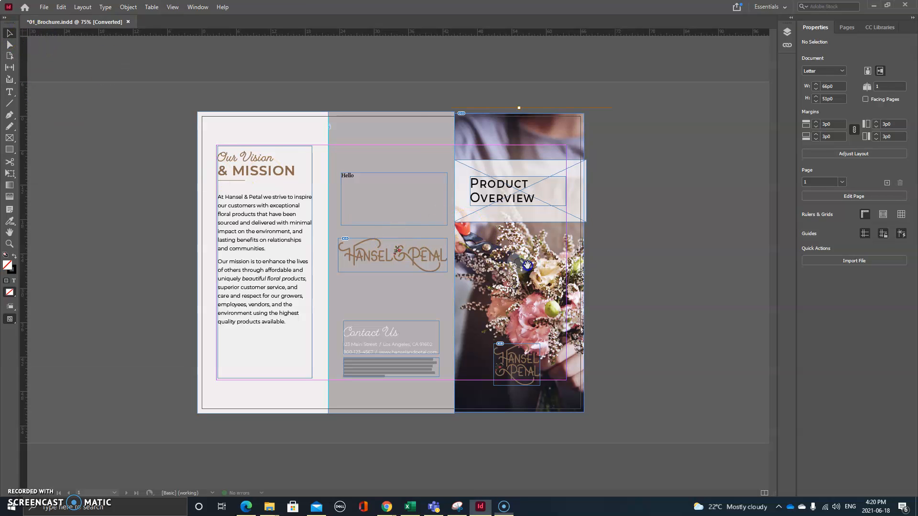
- Try shifting the bouquet photo inside its frame and moving the whole frame onto the grey panel, undoing both moves
click(508, 264)
drag(536, 250, 516, 252)
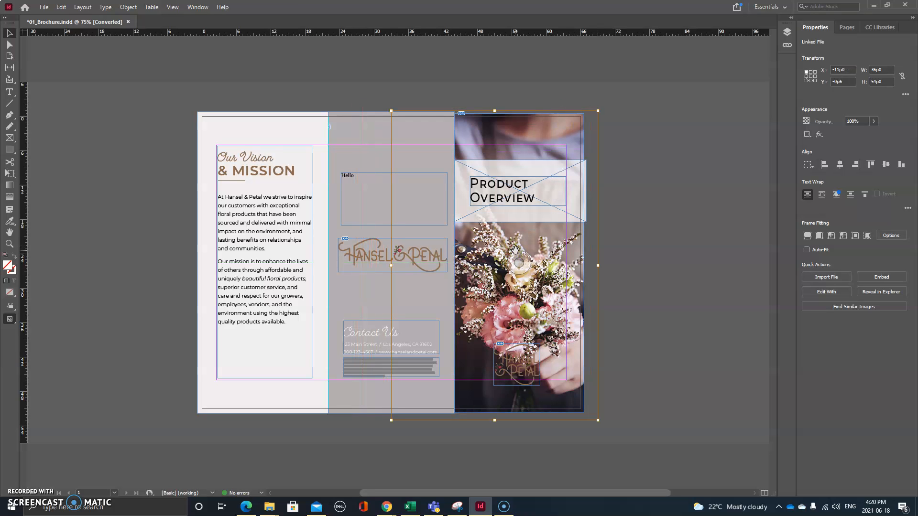
key(ctrl+z)
key(ctrl+z)
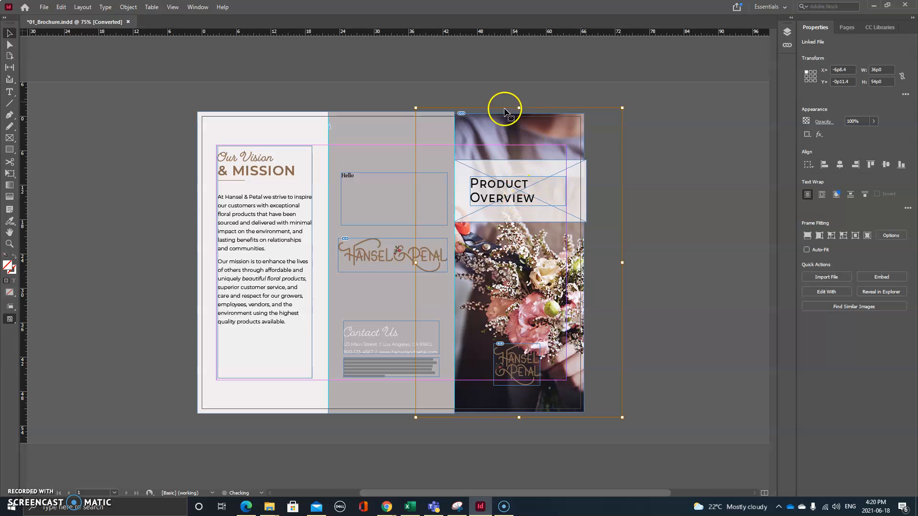
drag(503, 114, 393, 118)
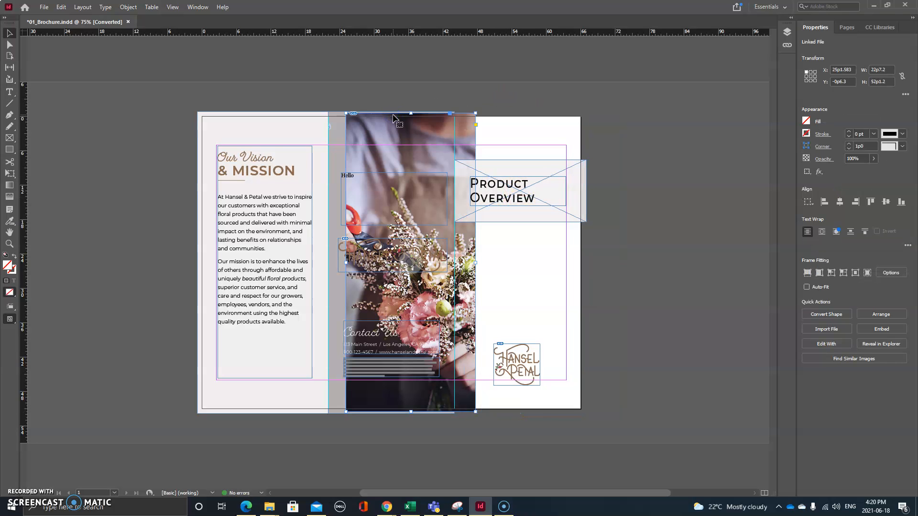
key(ctrl+z)
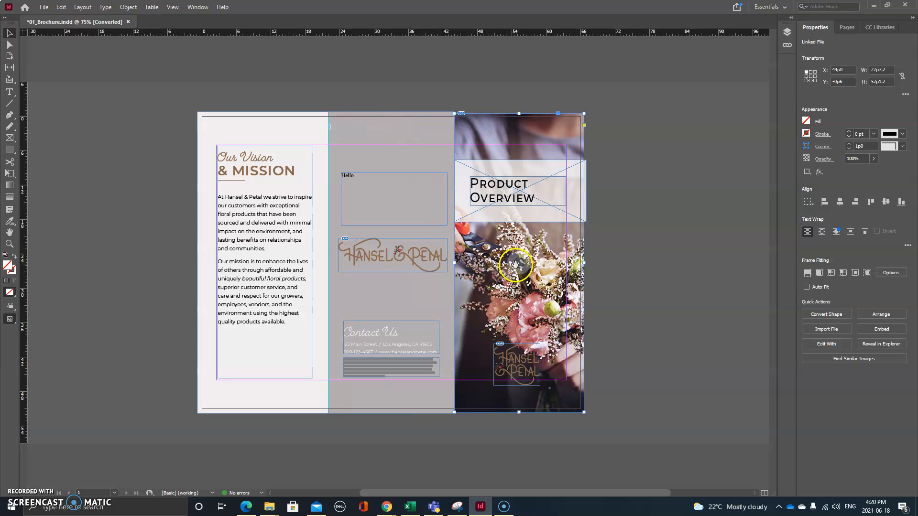
- Shift the bouquet photo inside the right panel's frame to an offset of about X+ -11p10.8, Y+ -1p9.6, without moving the frame
click(520, 264)
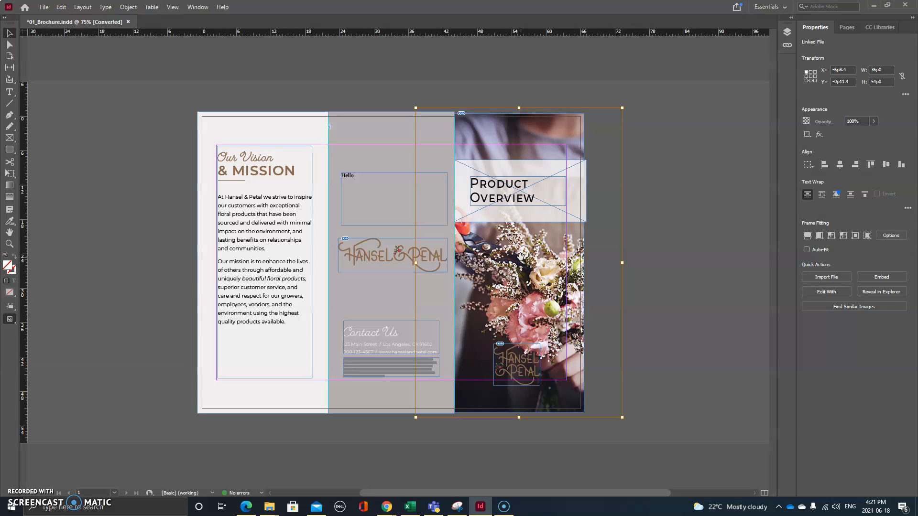
click(529, 271)
click(676, 226)
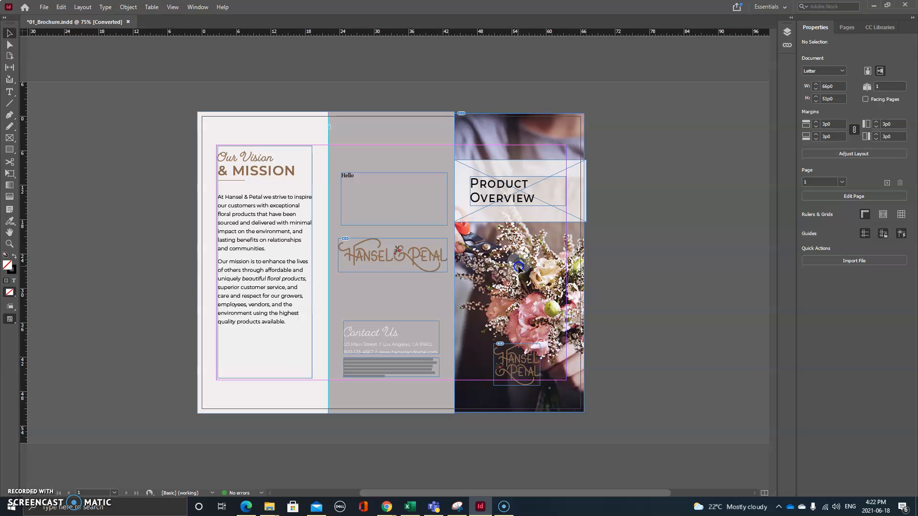
drag(519, 269, 485, 265)
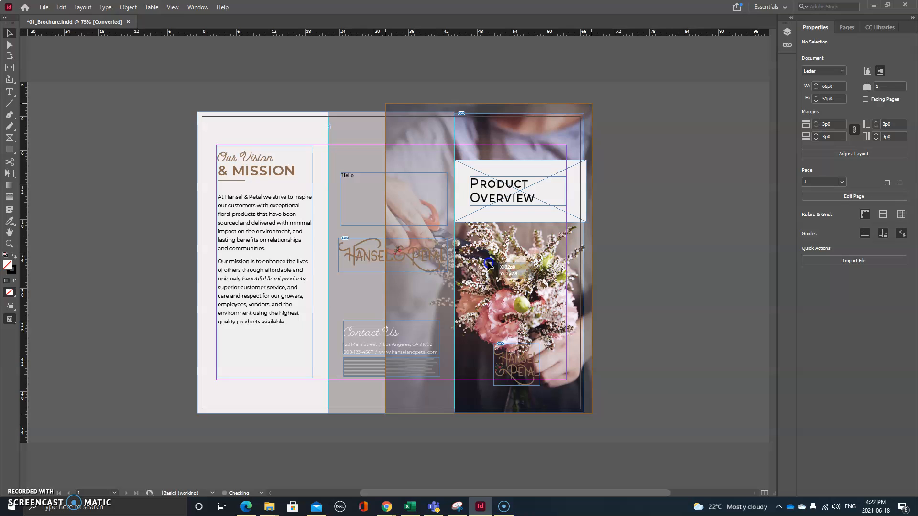
drag(489, 262, 493, 261)
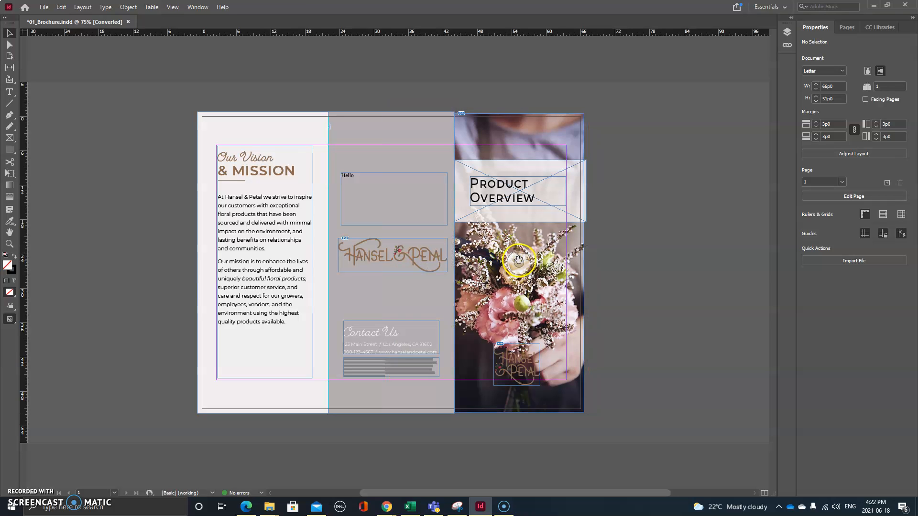
double_click(546, 250)
drag(546, 251, 519, 262)
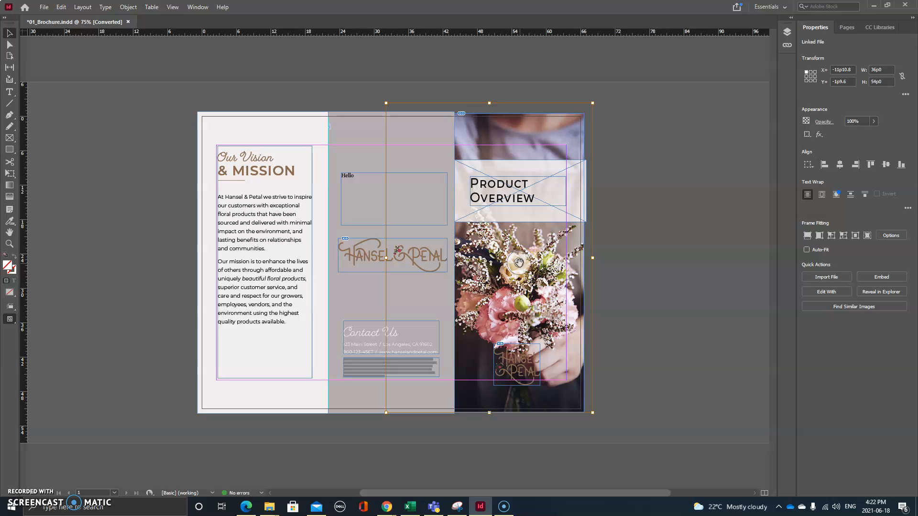
- Try shifting the photo content leftward and rightward within its frame, undoing each move
drag(538, 242, 493, 244)
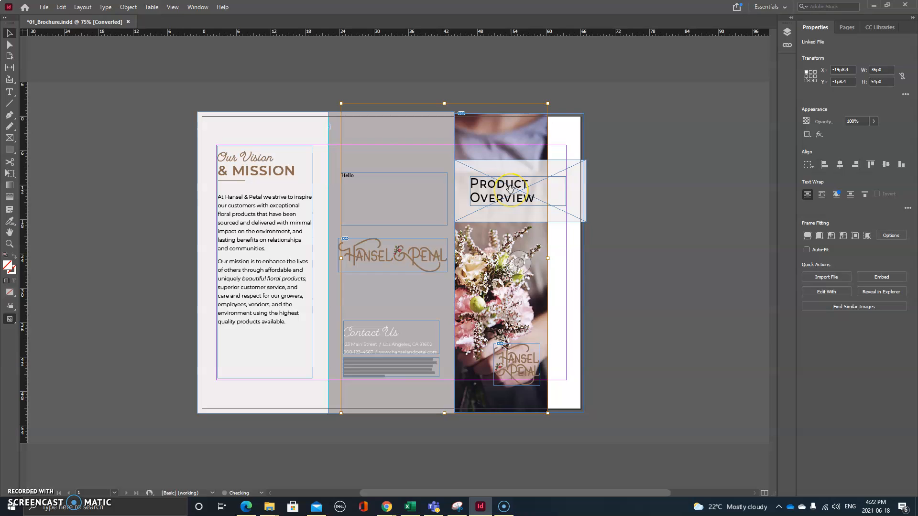
key(ctrl+z)
drag(520, 268, 540, 269)
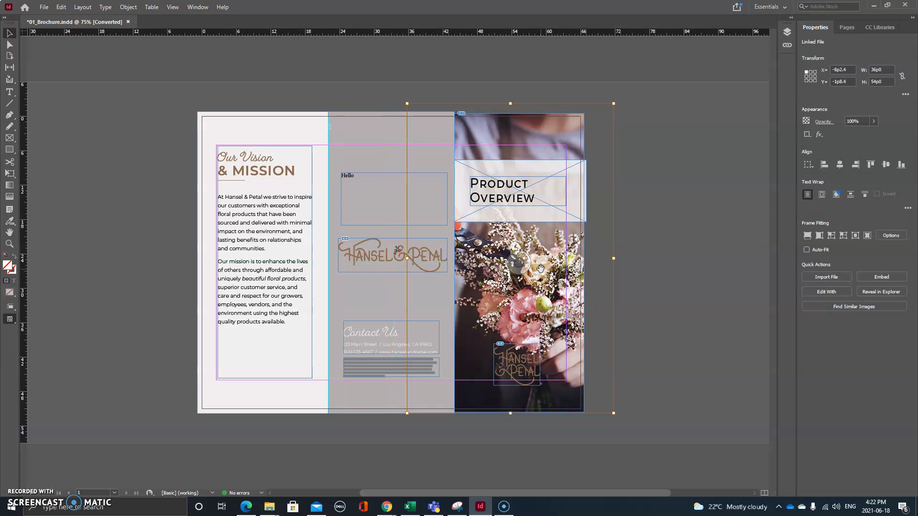
key(ctrl+z)
- Reposition the bouquet photo inside its frame to an offset of about X+ -7p7.2, Y+ 0p0, and deselect it
drag(520, 264, 542, 271)
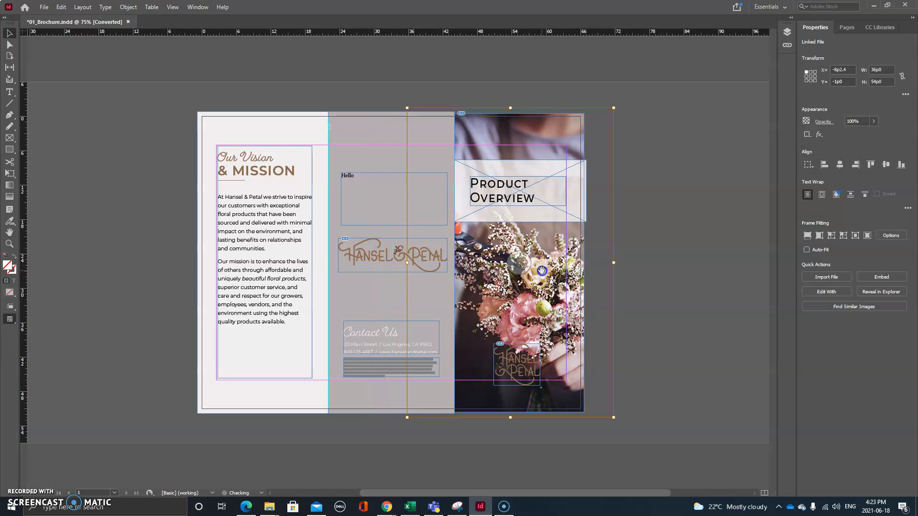
click(660, 256)
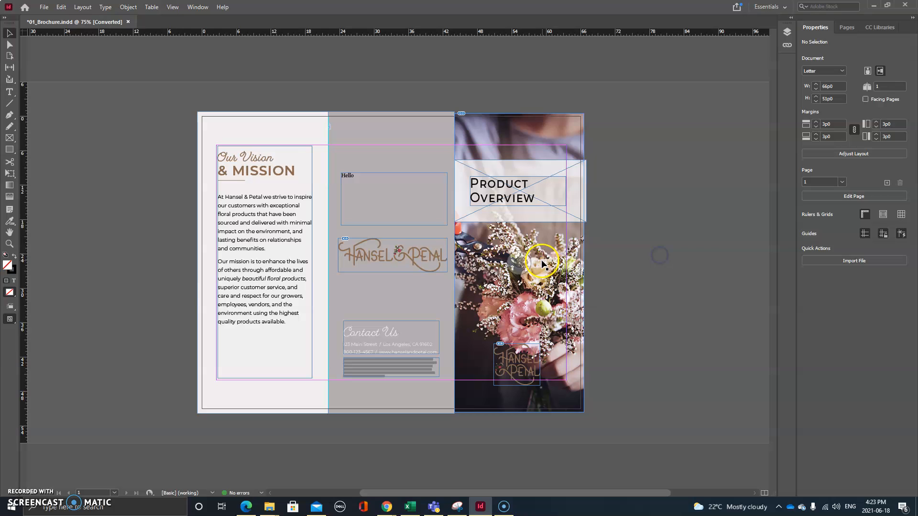
click(516, 260)
drag(519, 262, 539, 264)
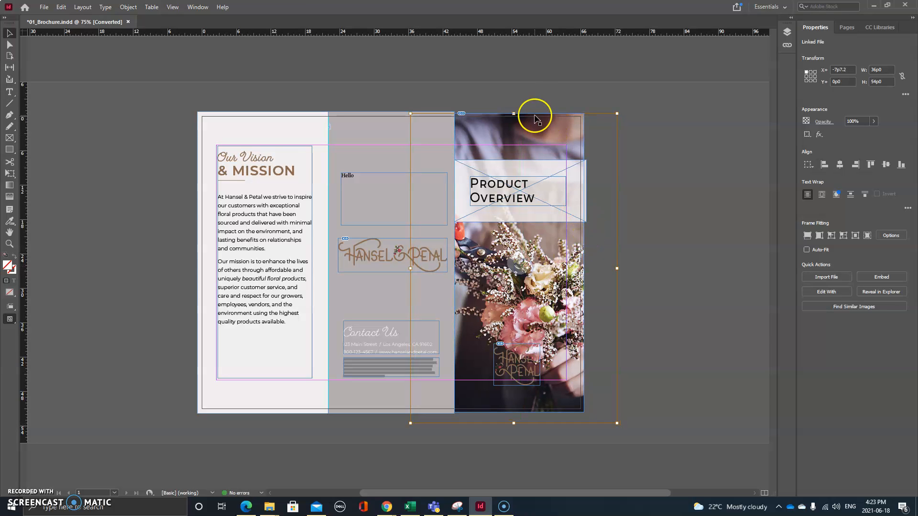
click(579, 94)
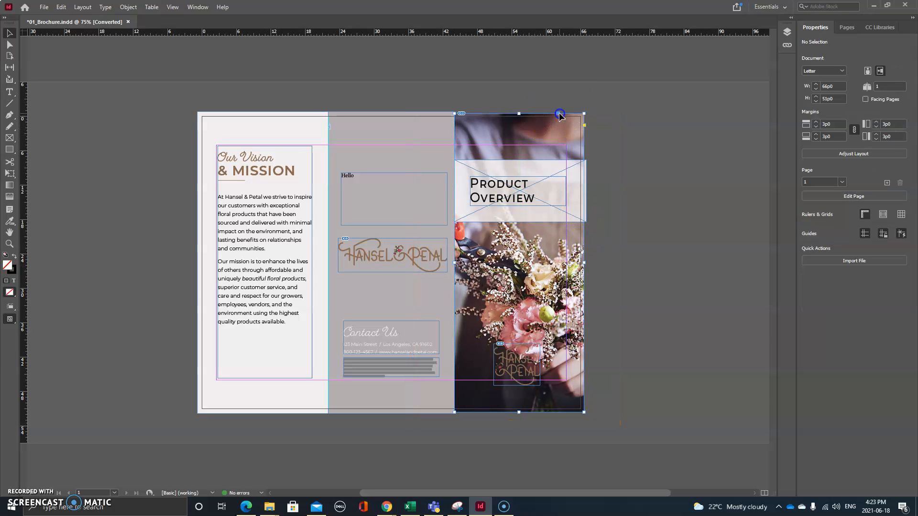
- Nudge the bouquet photo slightly inside the right panel's frame without moving the frame, and deselect it
click(520, 263)
mouse_move(520, 264)
mouse_down()
mouse_move(532, 270)
mouse_move(516, 267)
mouse_up()
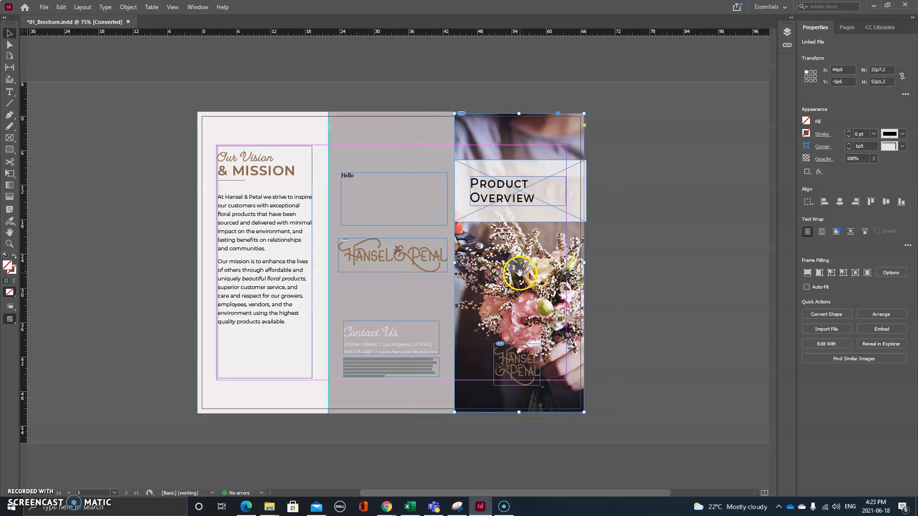
click(606, 235)
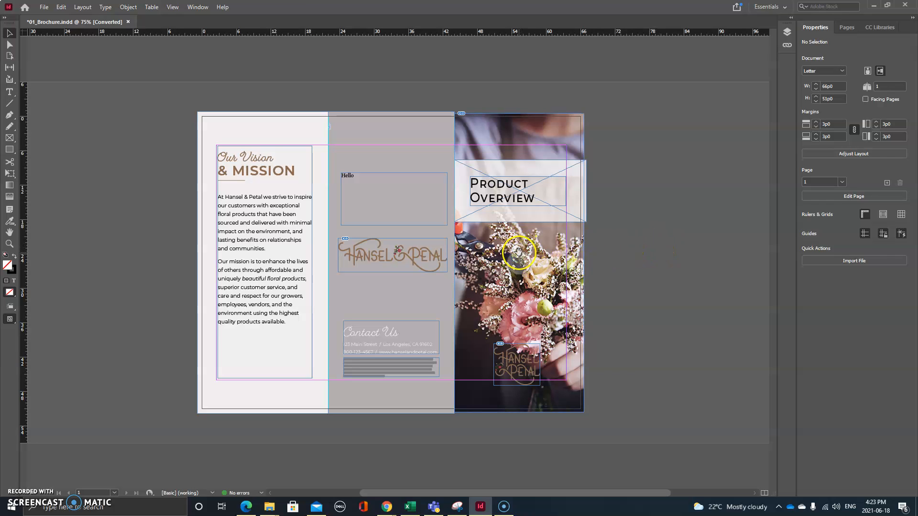
- Shrink the middle panel's logo frame to about 12p2.4 wide by 5p1.68 high and fit the logo proportionally inside it
click(415, 259)
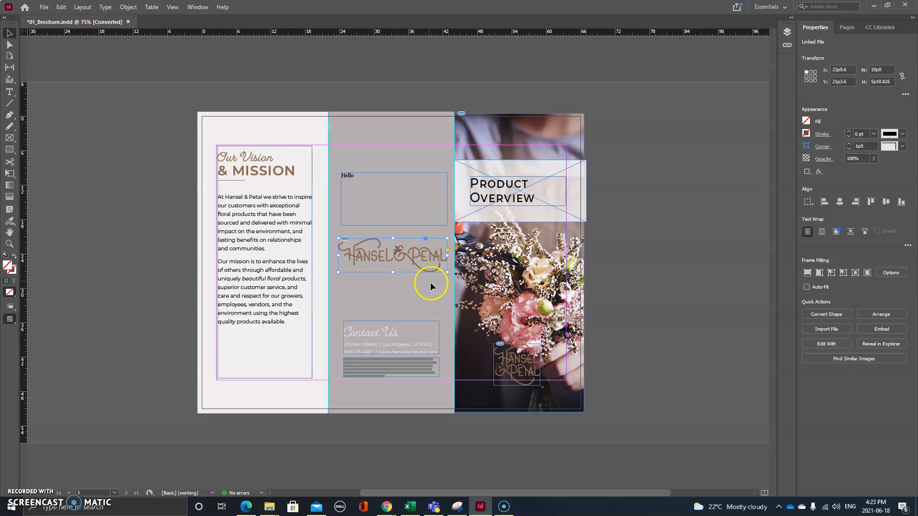
click(447, 272)
drag(447, 273, 408, 269)
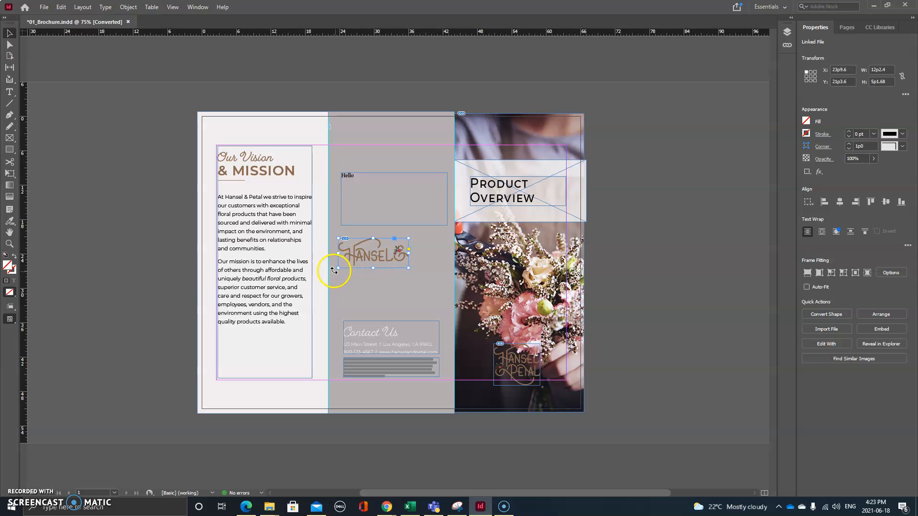
drag(334, 272, 345, 284)
key(ctrl+z)
click(360, 246)
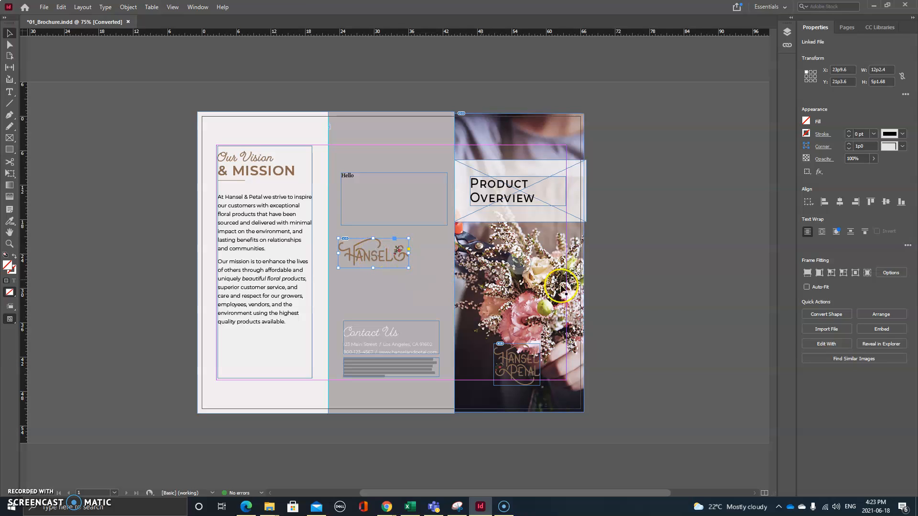
click(808, 272)
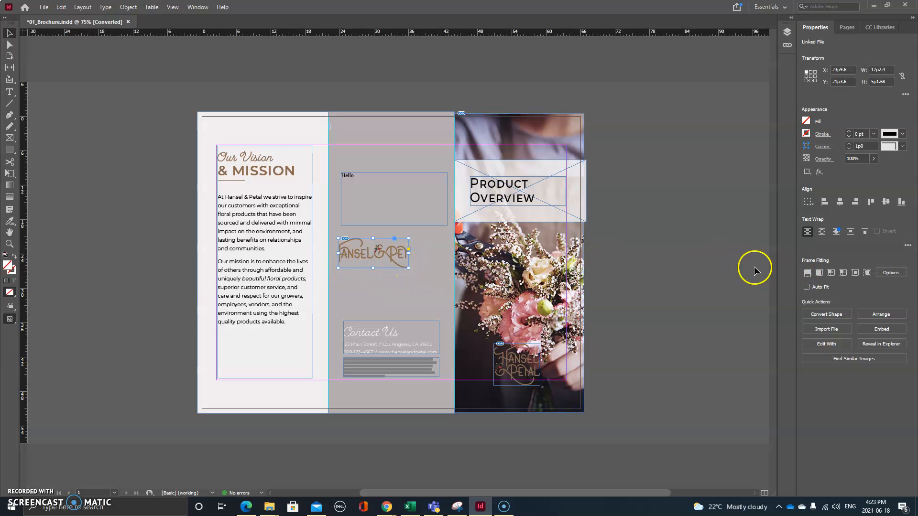
click(820, 273)
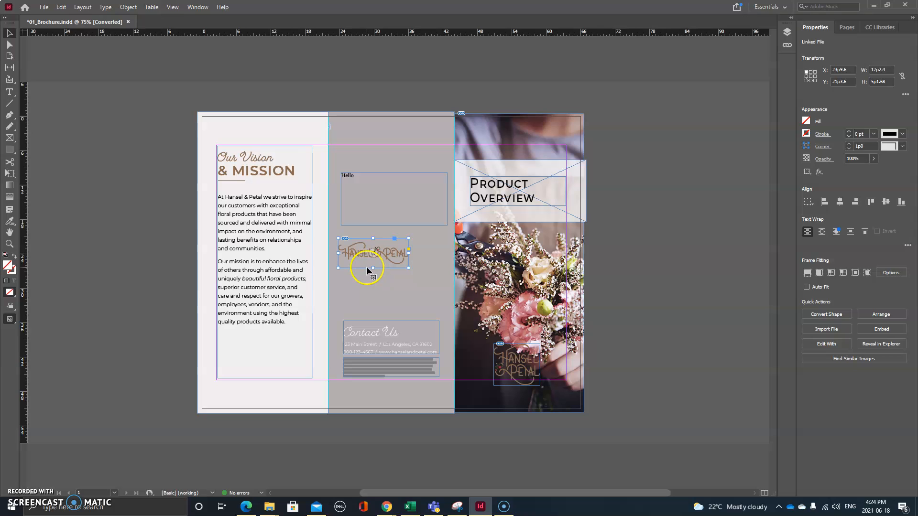
- Try shifting the logo upward inside its frame and undo the shift
key(ctrl+=)
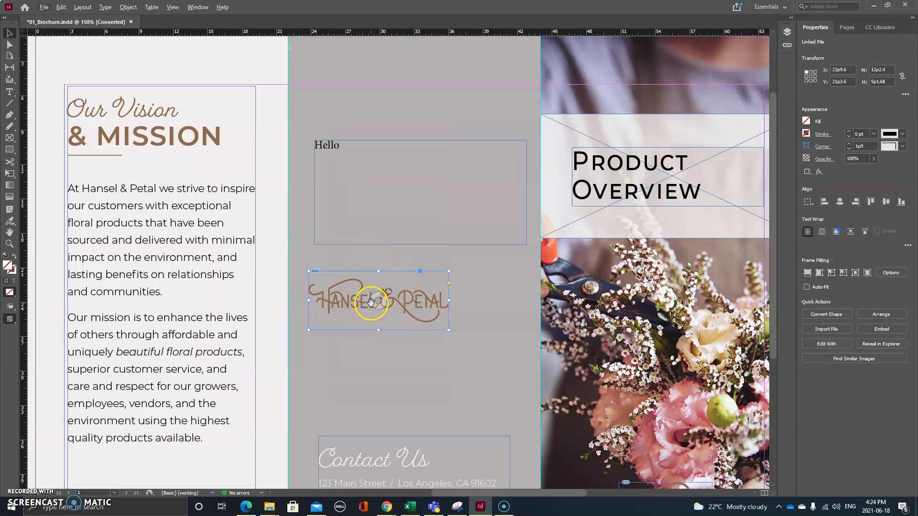
drag(379, 302, 378, 277)
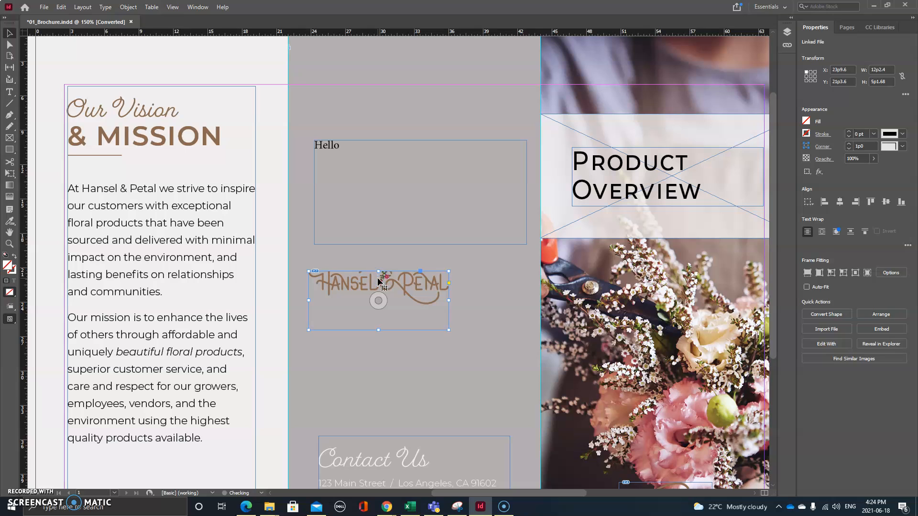
key(ctrl+z)
click(378, 294)
key(ctrl+z)
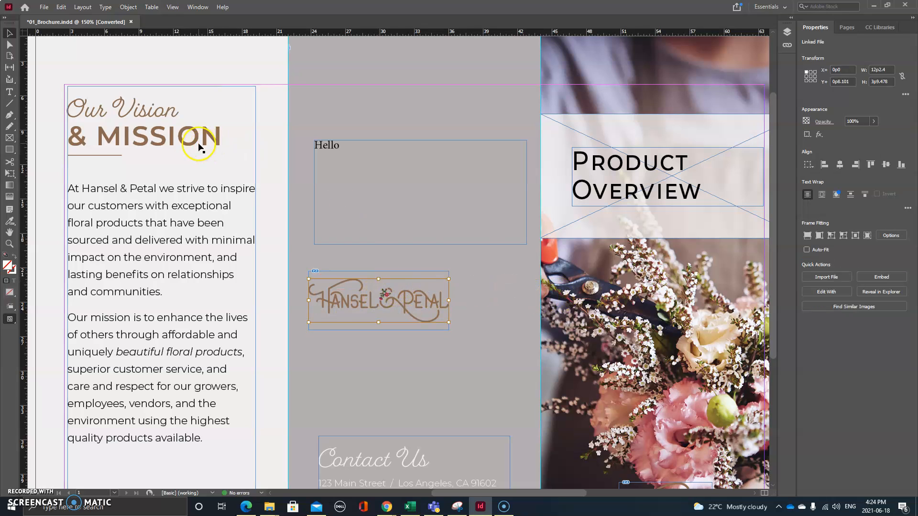
- Move the logo frame onto the left panel's mission text and shrink it to about 7p0 by 3p10.8, fitting the logo proportionally
click(495, 266)
click(430, 271)
drag(431, 273, 246, 333)
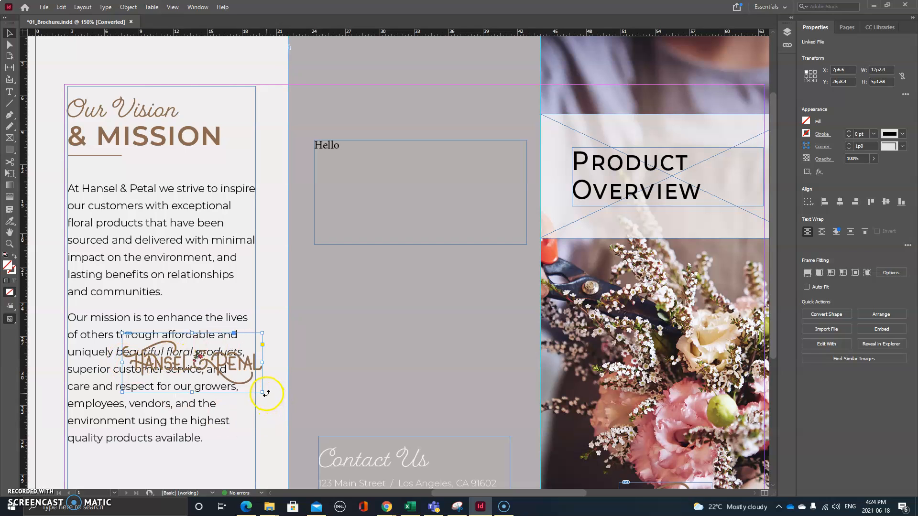
drag(262, 393, 203, 378)
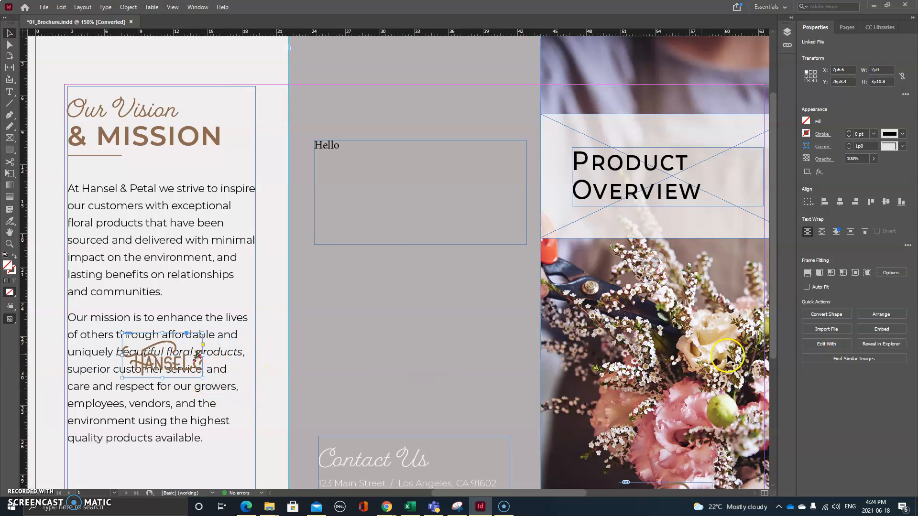
click(831, 275)
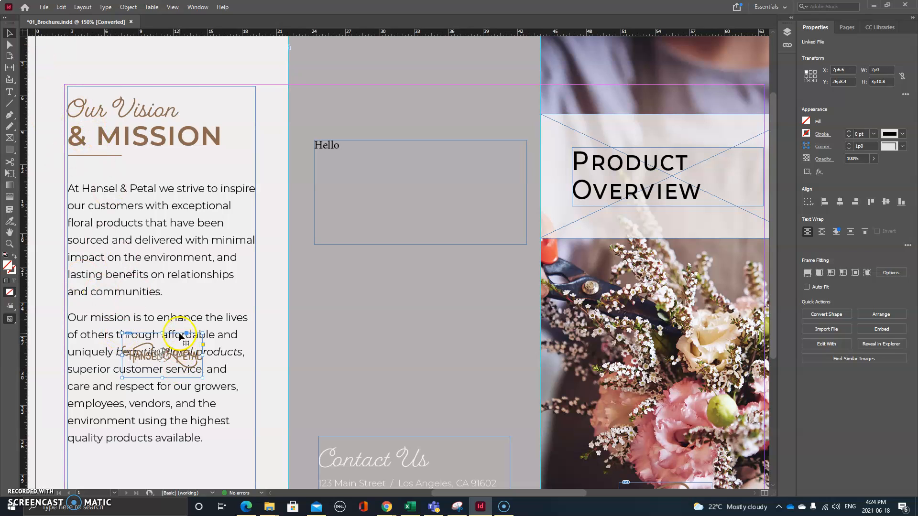
- Wrap the mission text around the logo's bounding box and position the logo at about X 10p11.8, Y 27p6
drag(177, 335, 224, 344)
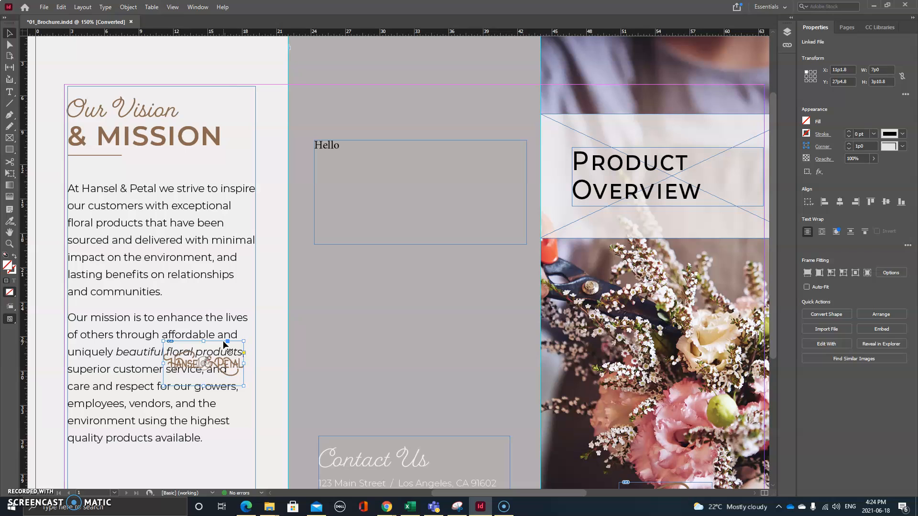
click(206, 7)
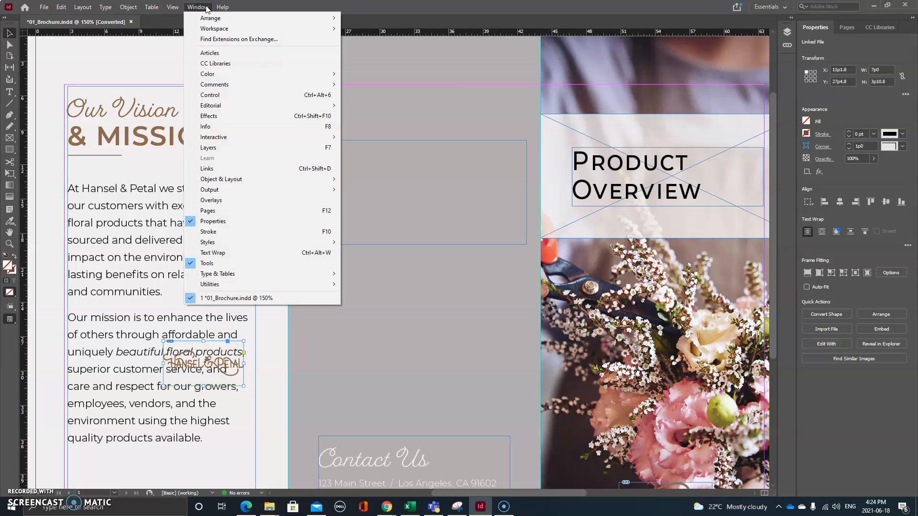
click(243, 253)
drag(354, 163, 618, 278)
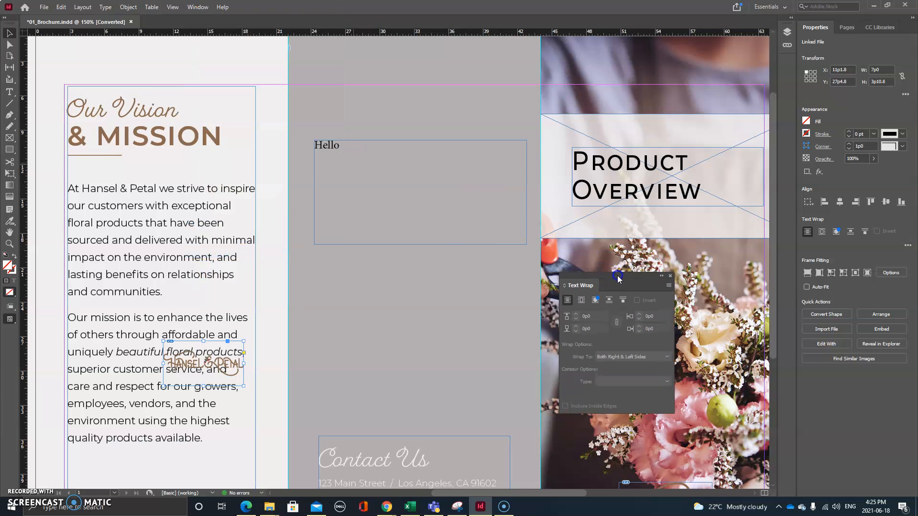
click(580, 304)
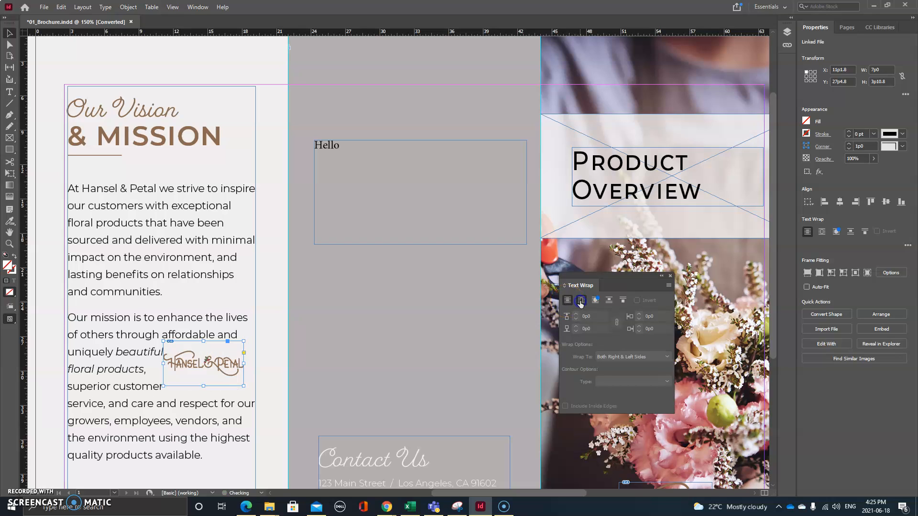
mouse_move(207, 348)
mouse_down()
mouse_move(211, 366)
mouse_move(213, 346)
mouse_up()
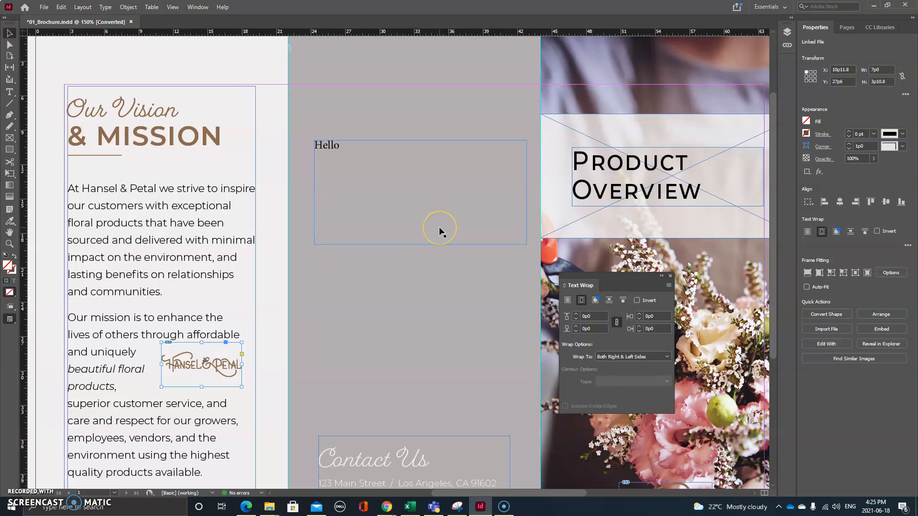
- Close the Text Wrap settings and delete the "Hello" text frame from the middle panel
scroll(442, 224, down, 1)
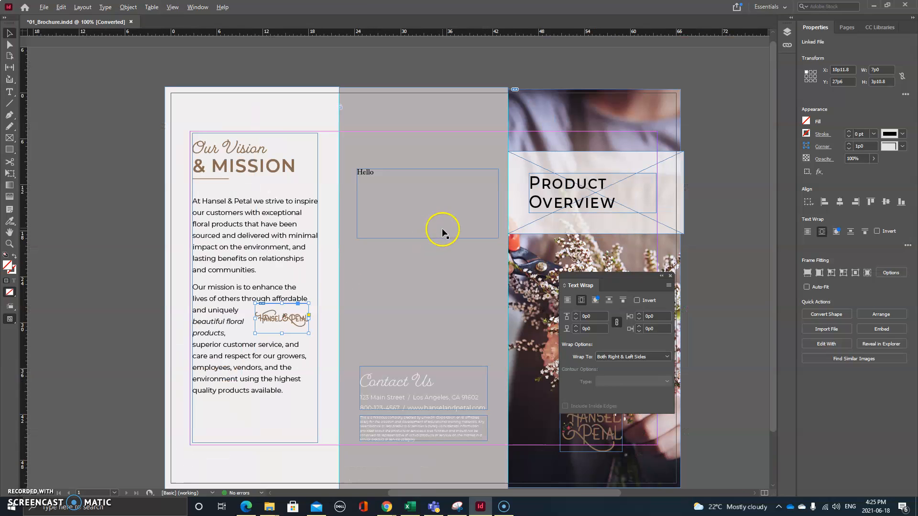
click(671, 276)
click(424, 169)
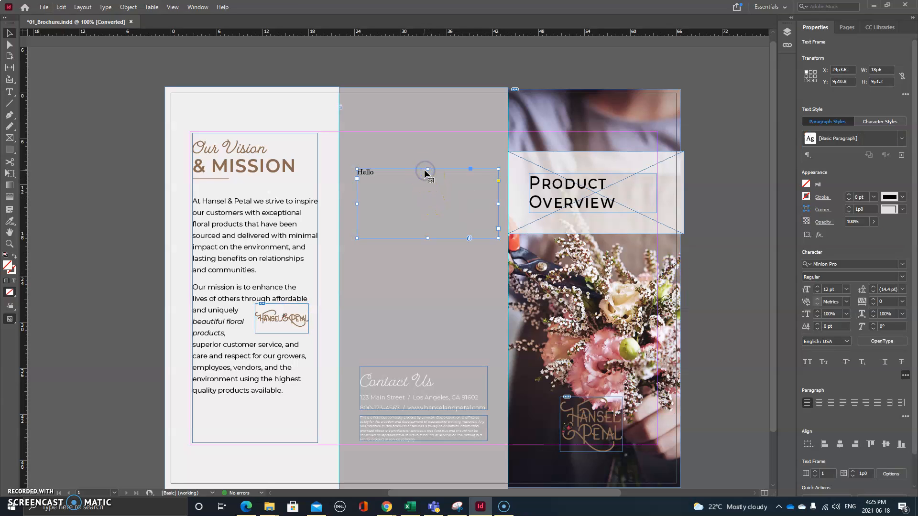
key(Delete)
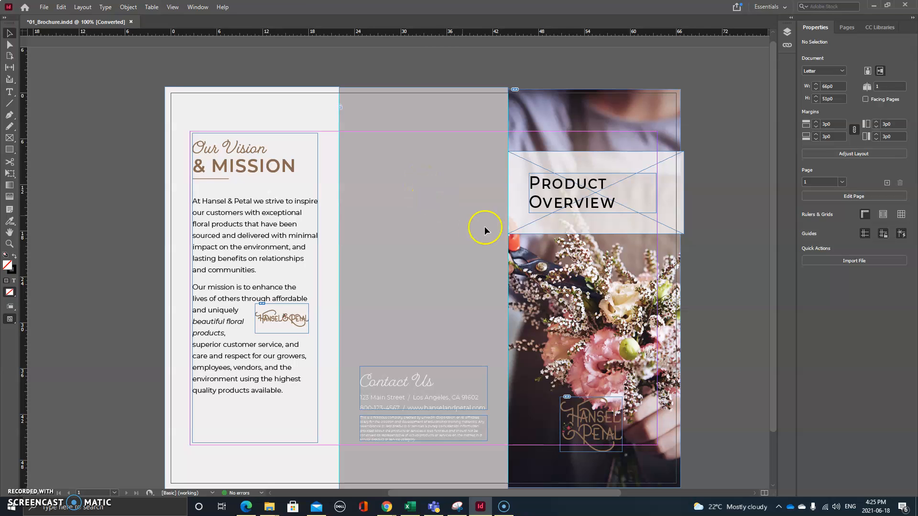
- Select the whole "Product Overview" heading text in the right panel and open its fill colour options
click(595, 200)
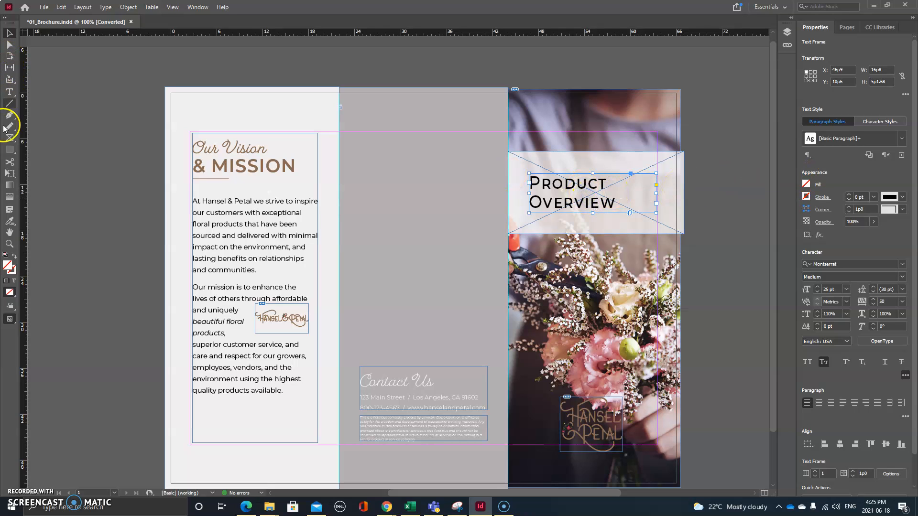
click(9, 93)
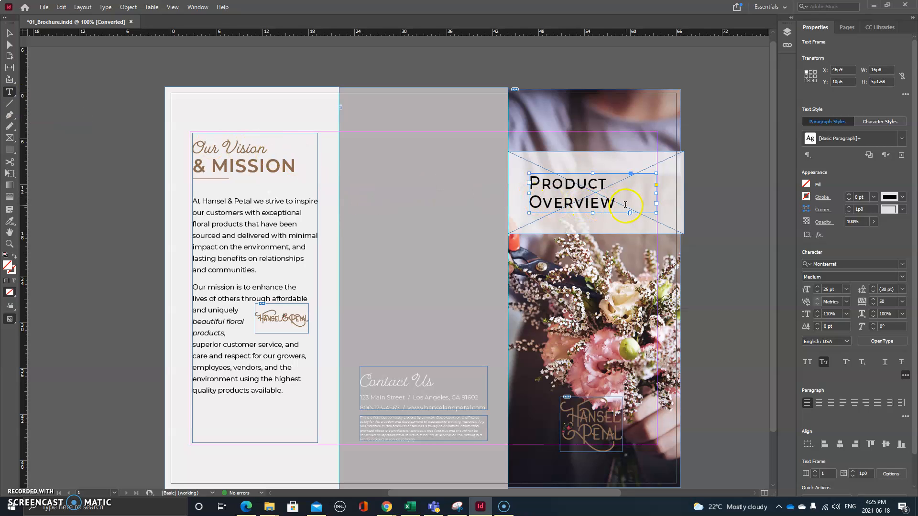
drag(620, 205, 526, 184)
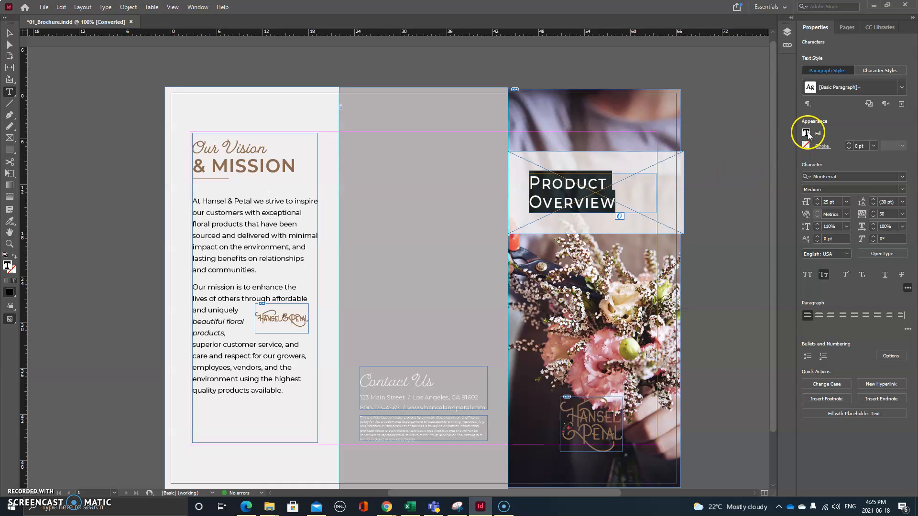
click(808, 132)
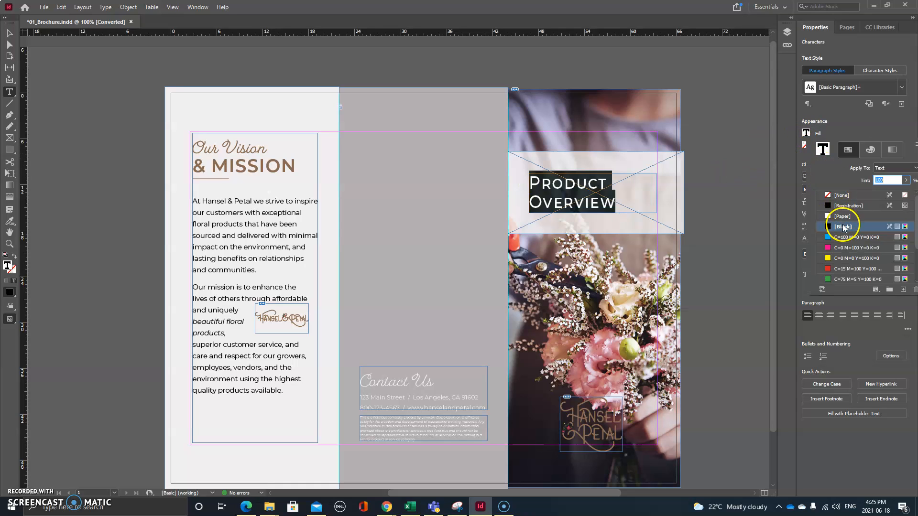
- Examine the swatch, colour and gradient options for the heading's text fill, including the list filter for colour swatches
click(870, 150)
click(848, 150)
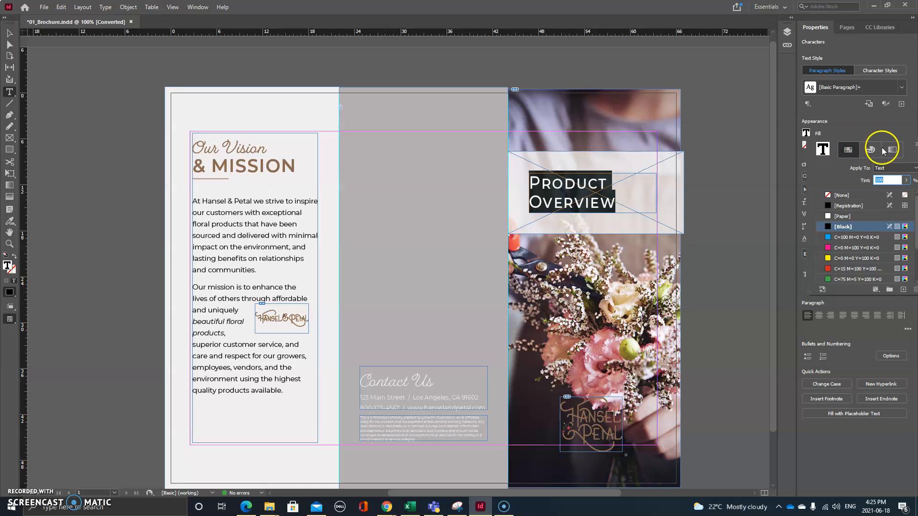
click(892, 150)
click(849, 149)
scroll(856, 237, down, 3)
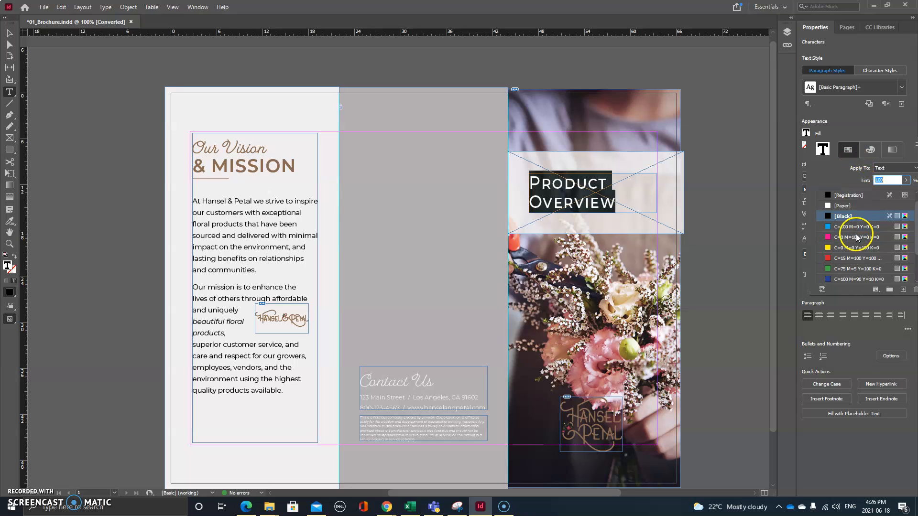
click(877, 290)
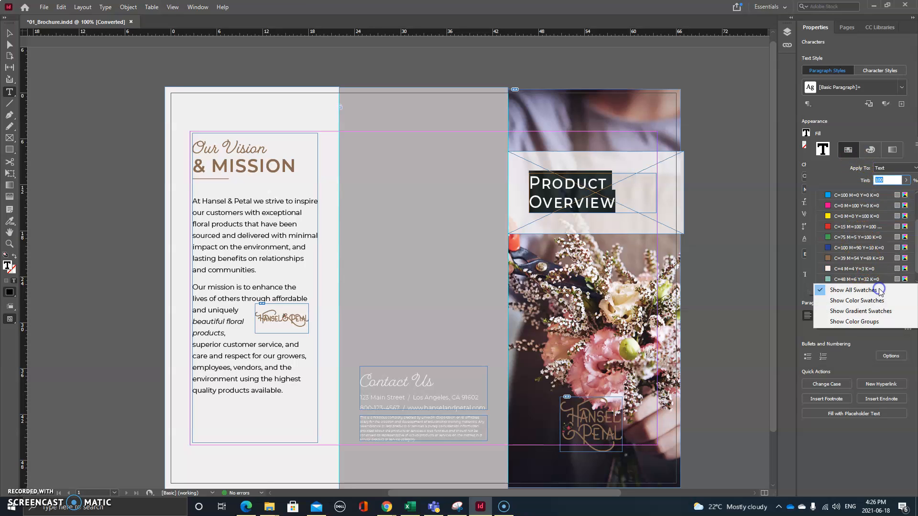
click(857, 301)
click(856, 249)
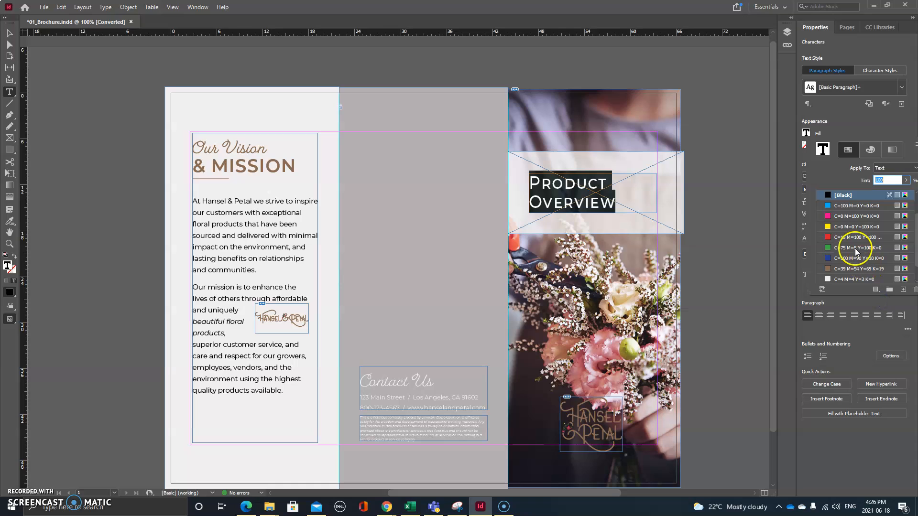
scroll(856, 252, up, 3)
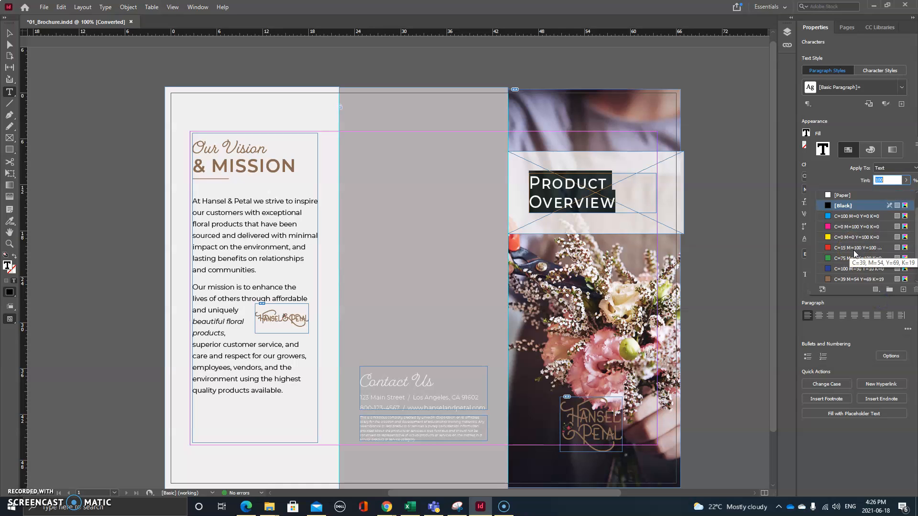
click(870, 150)
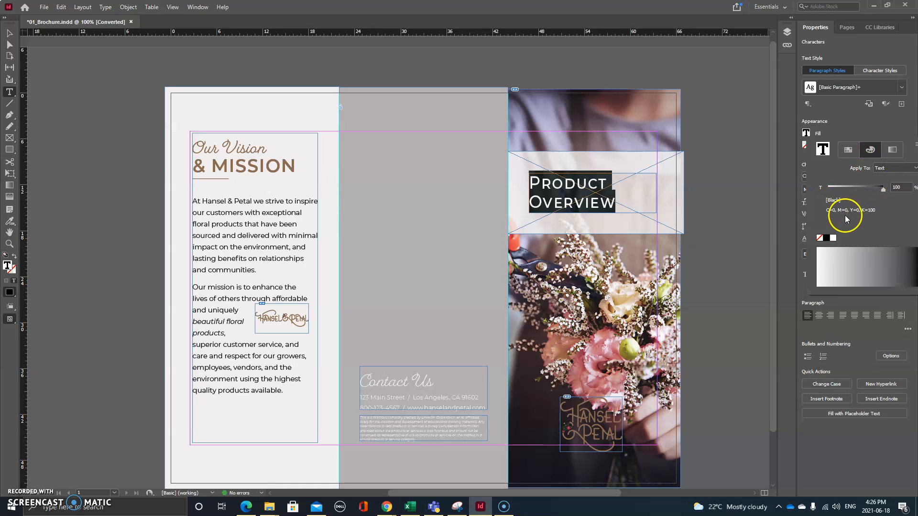
click(893, 150)
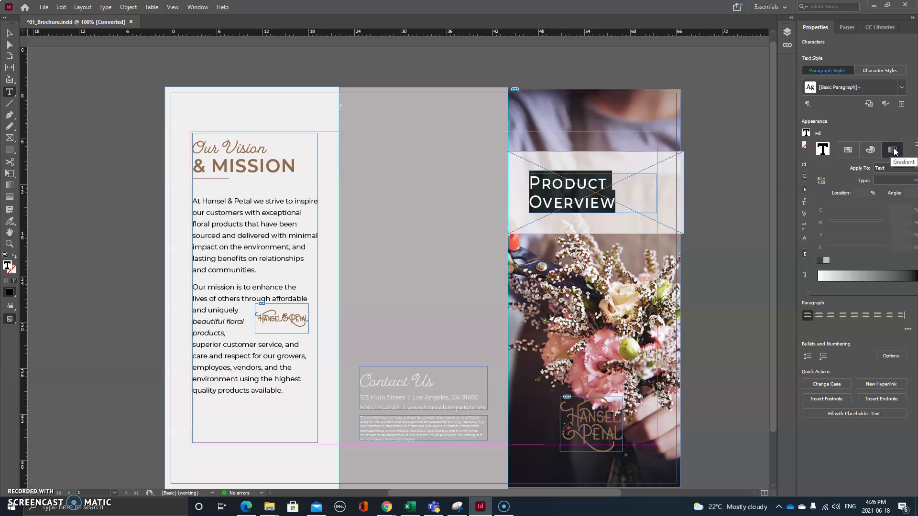
click(848, 150)
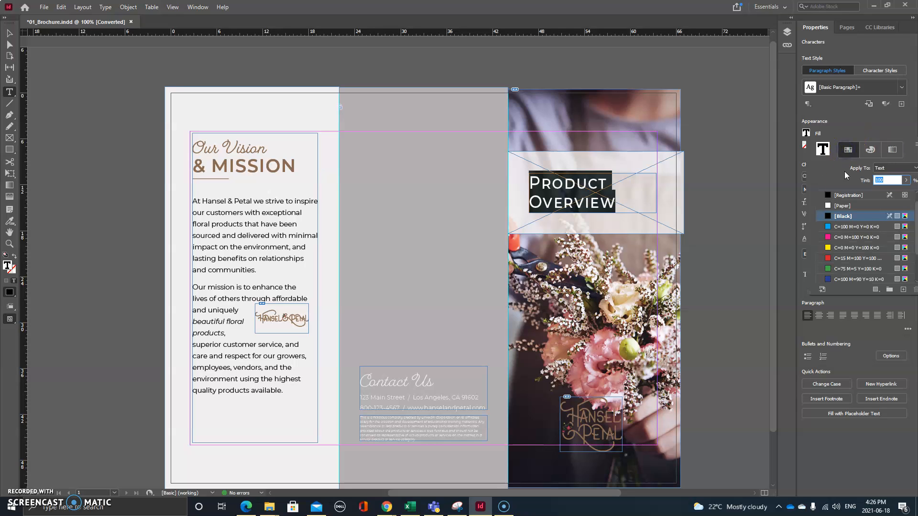
- Try the cyan C=100 M=0 Y=0 K=0 swatch as the heading's text fill and view its tint options
click(858, 227)
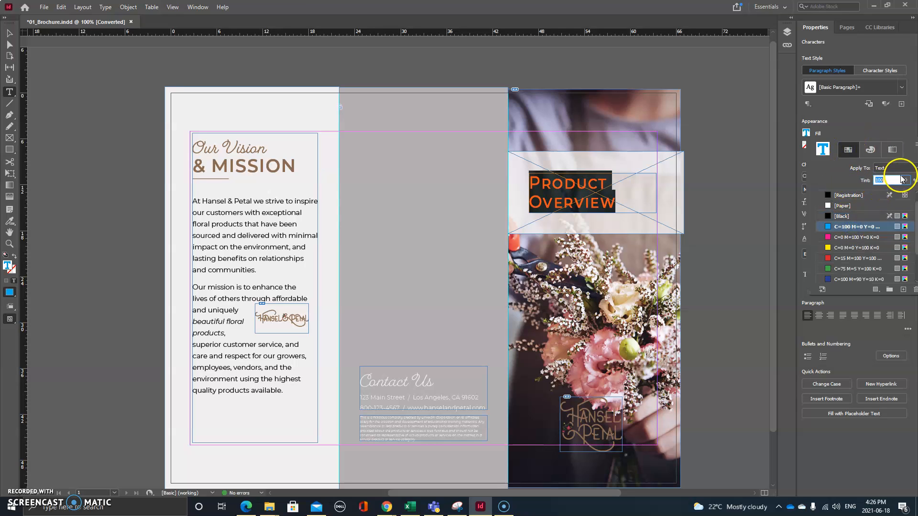
click(871, 150)
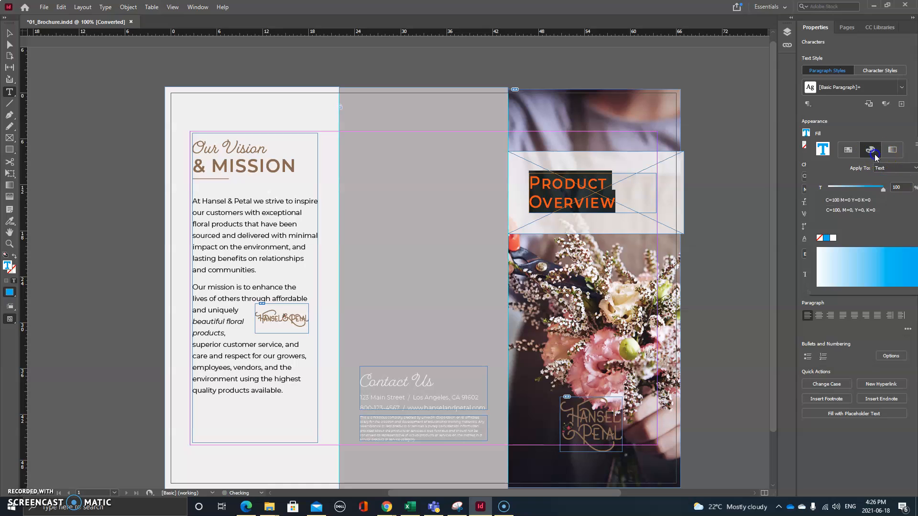
click(848, 151)
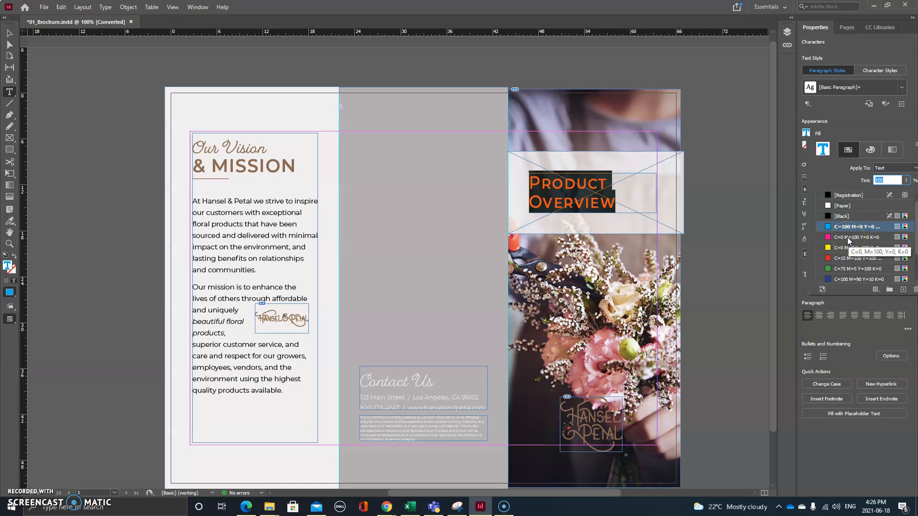
- Fill the "Product Overview" heading text with the brown C=39 M=54 Y=69 K=19 swatch and deselect it
scroll(847, 258, down, 2)
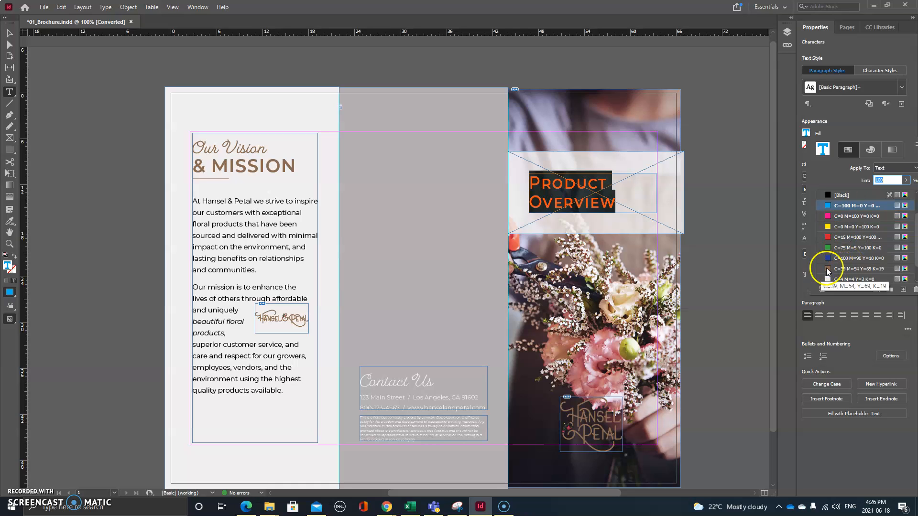
click(869, 269)
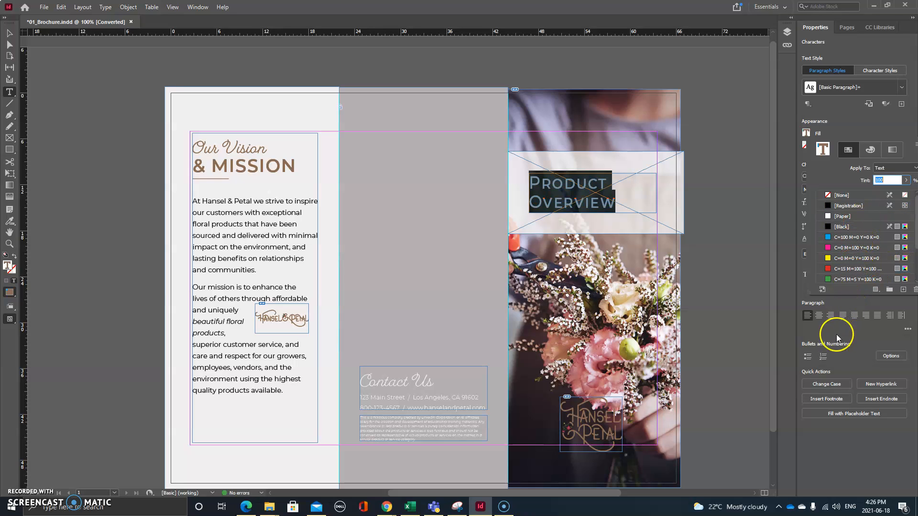
click(825, 449)
click(737, 390)
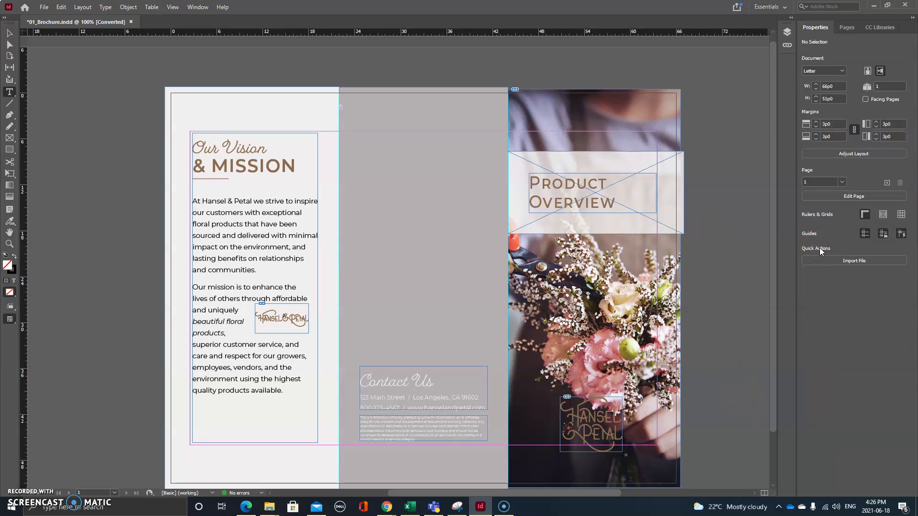
click(761, 212)
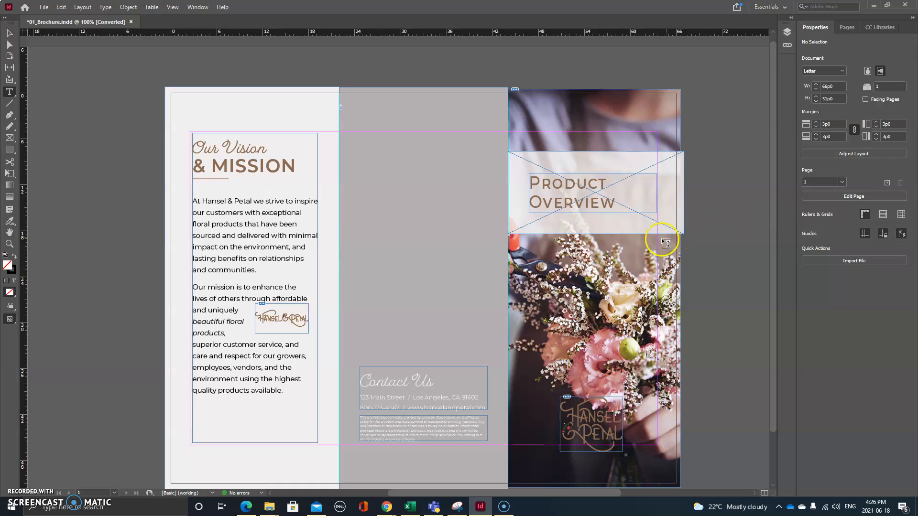